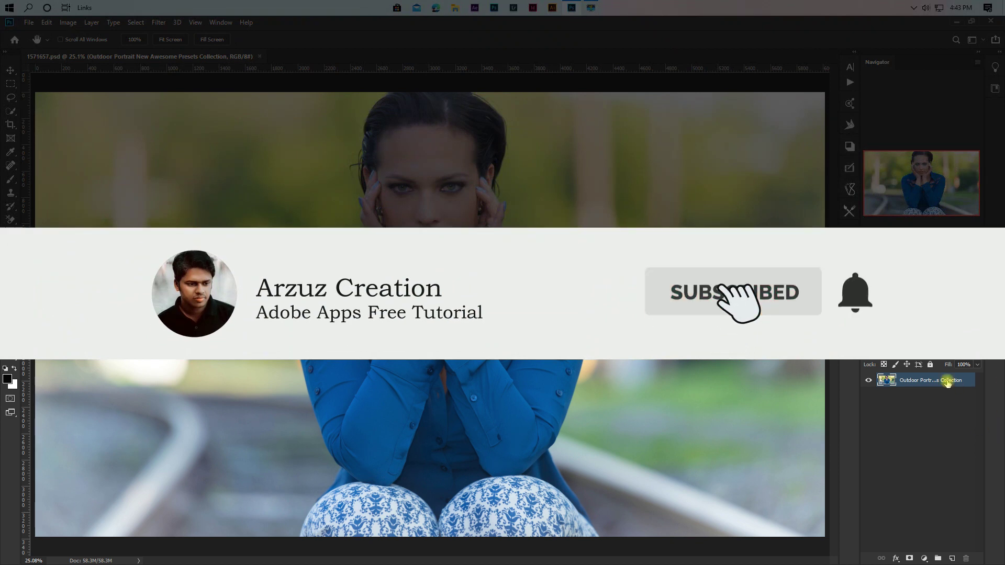
# Duplicate the portrait layer and name the copy 'Outdoor Fashion Portrait Presets Apply With CRF'
pyautogui.moveTo(950, 389); pyautogui.dragTo(953, 552)
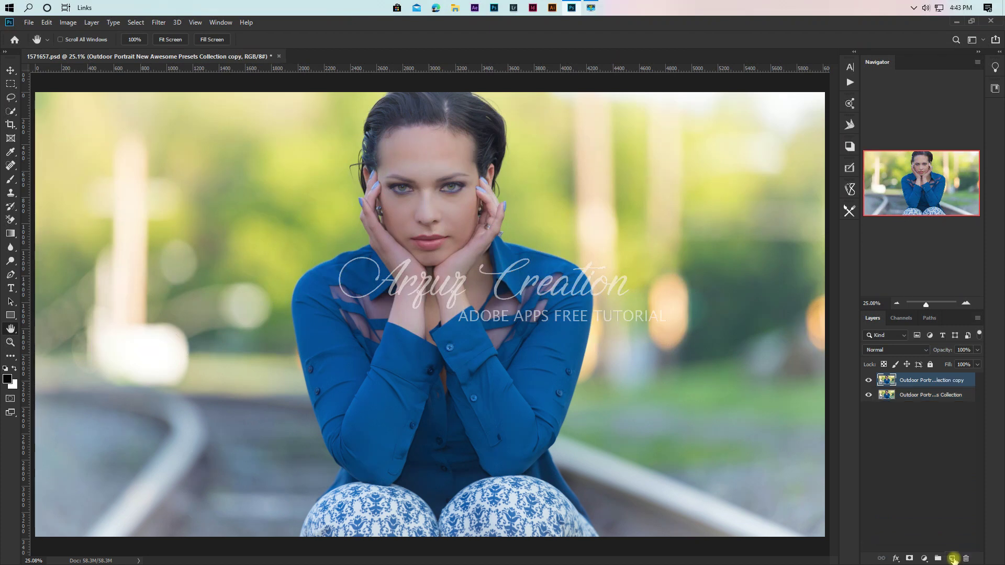
pyautogui.doubleClick(919, 380)
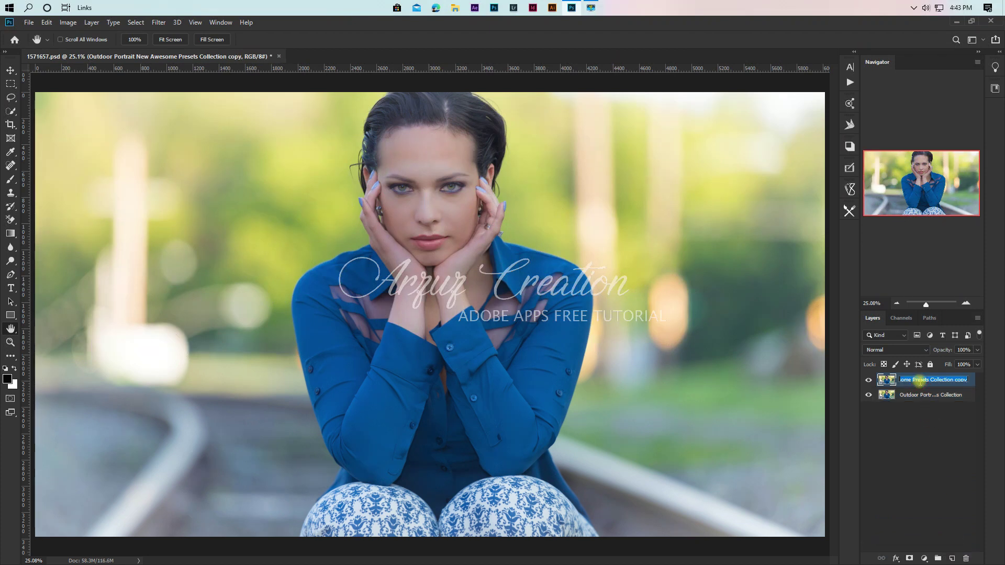
pyautogui.write('O')
pyautogui.write('ut')
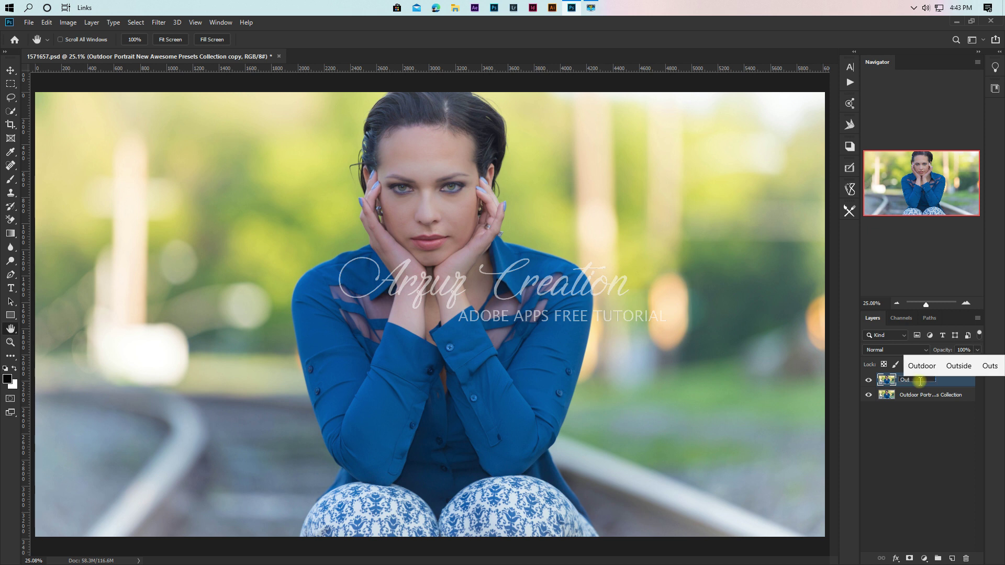
pyautogui.click(921, 366)
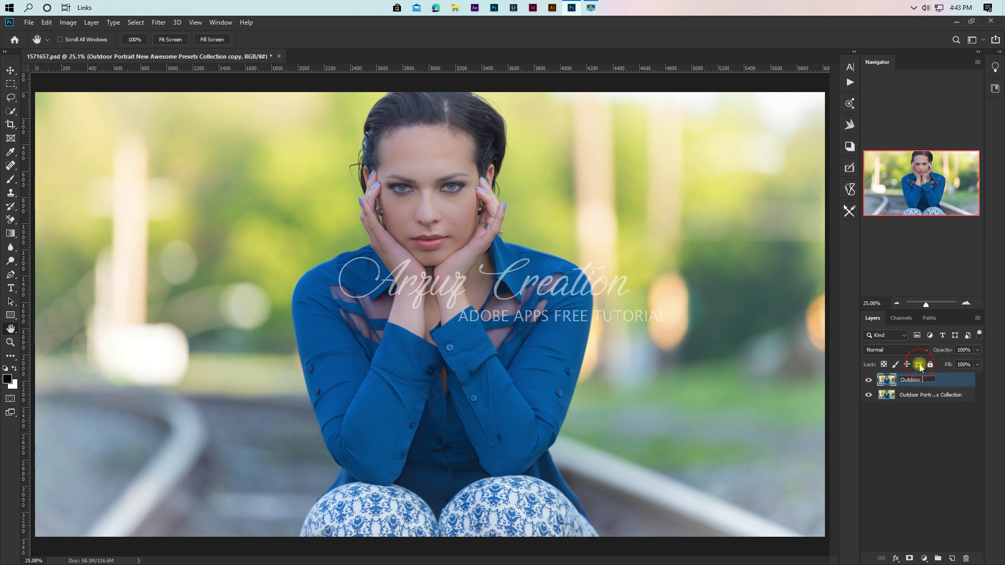
pyautogui.write('Fashion')
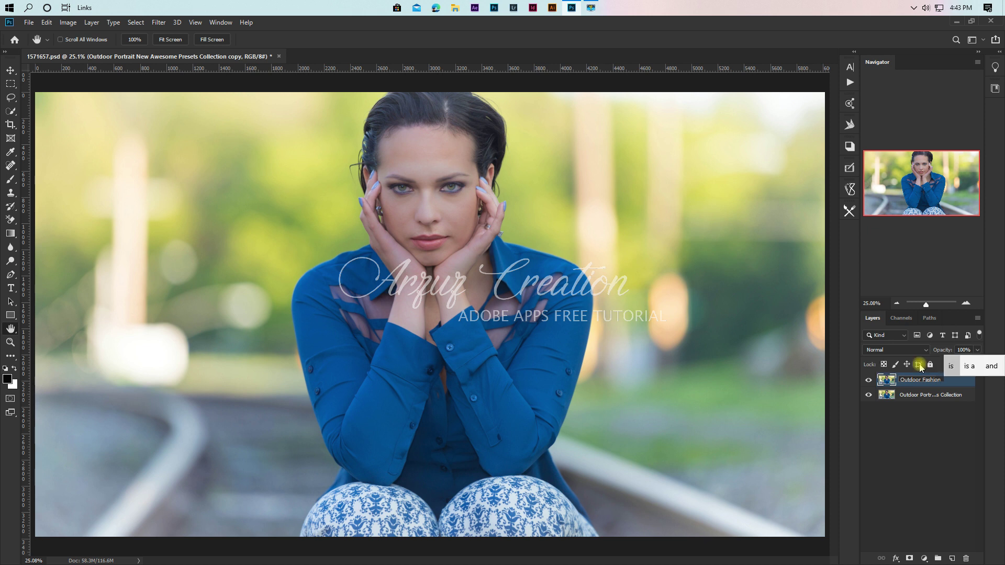
pyautogui.write(' Por')
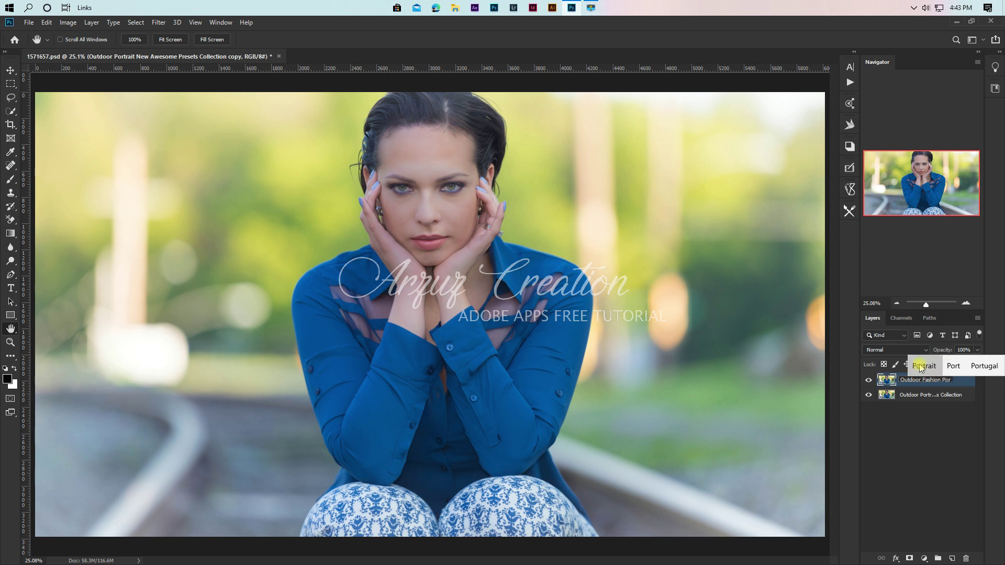
pyautogui.click(922, 366)
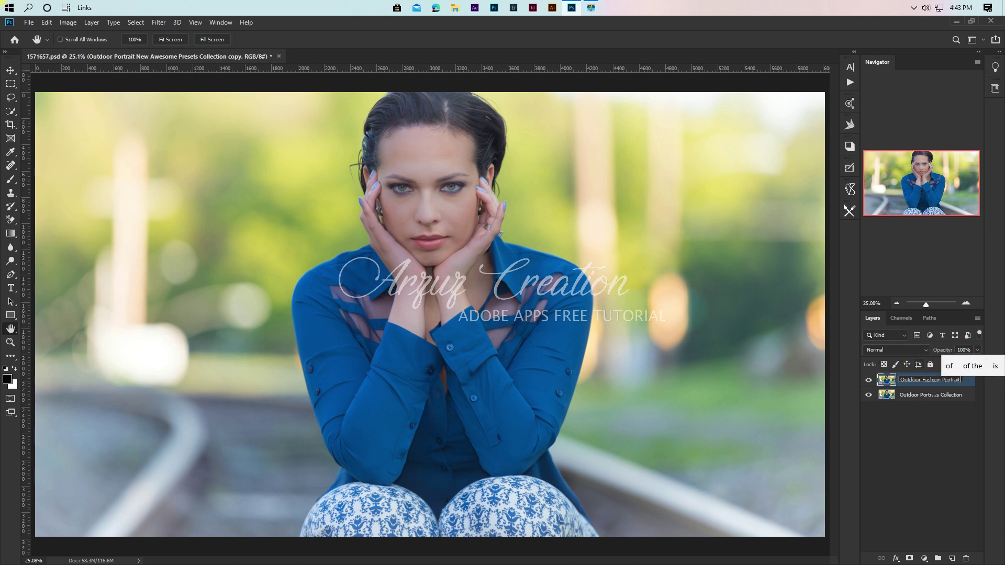
pyautogui.write('Prese')
pyautogui.click(920, 366)
pyautogui.write('Ad')
pyautogui.write('ply')
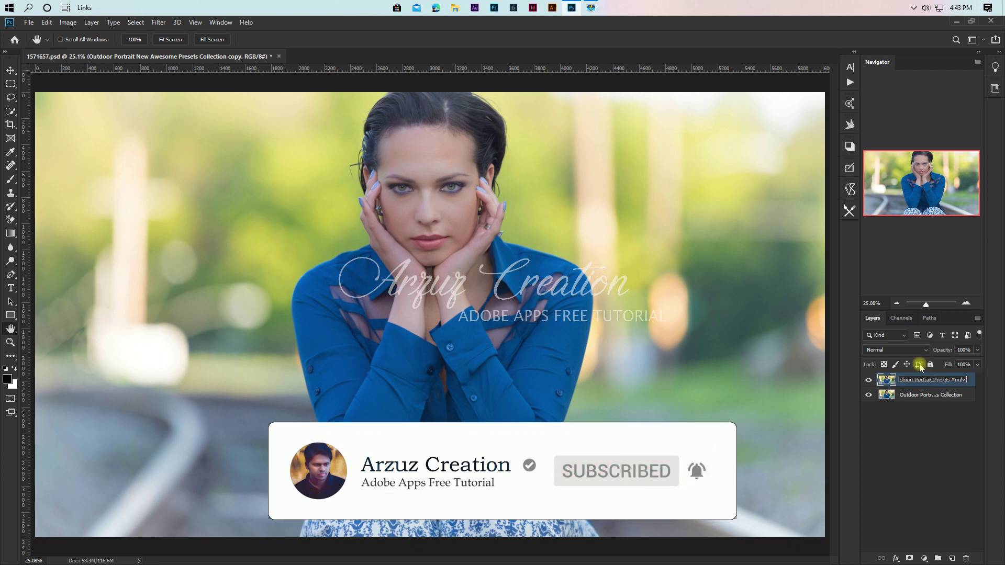
pyautogui.write(' With CRF')
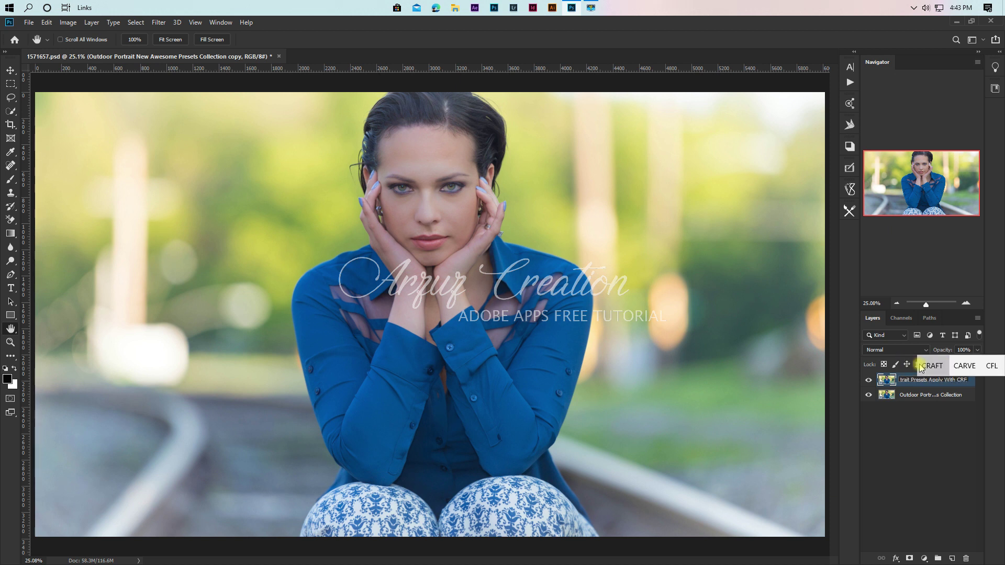
pyautogui.click(974, 387)
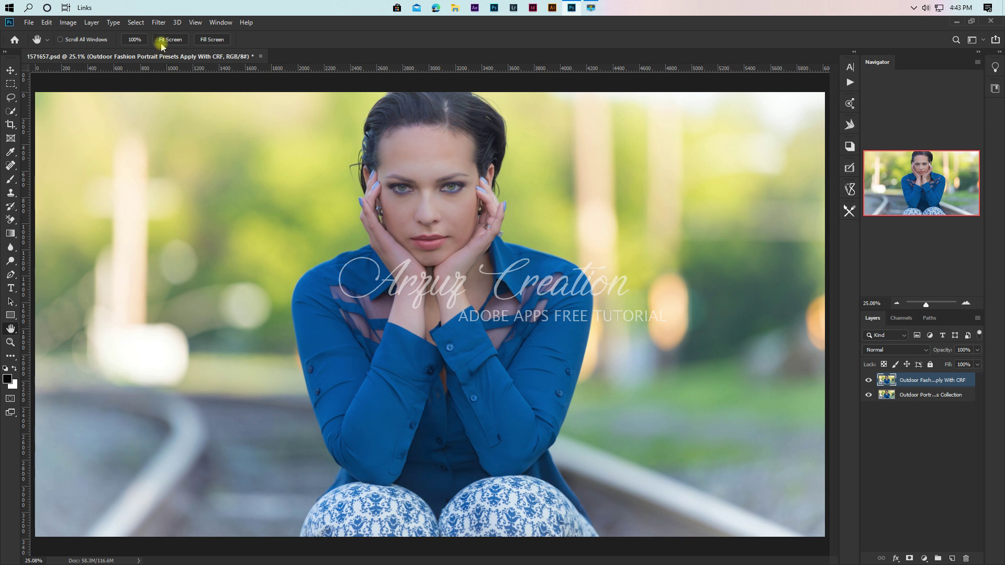
# Apply the Camera Raw Filter to the renamed layer and exit its full-screen mode
pyautogui.click(160, 23)
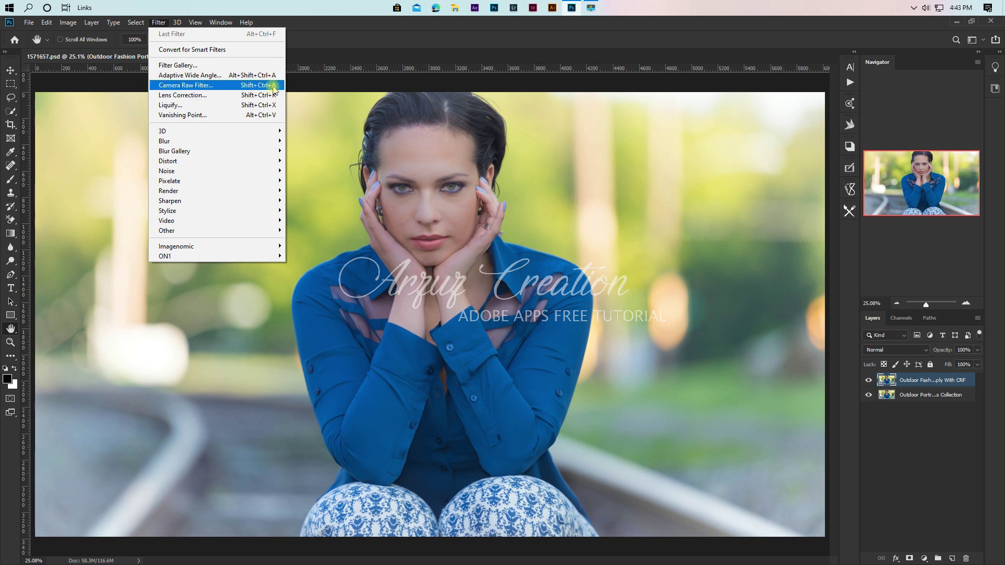
pyautogui.click(223, 87)
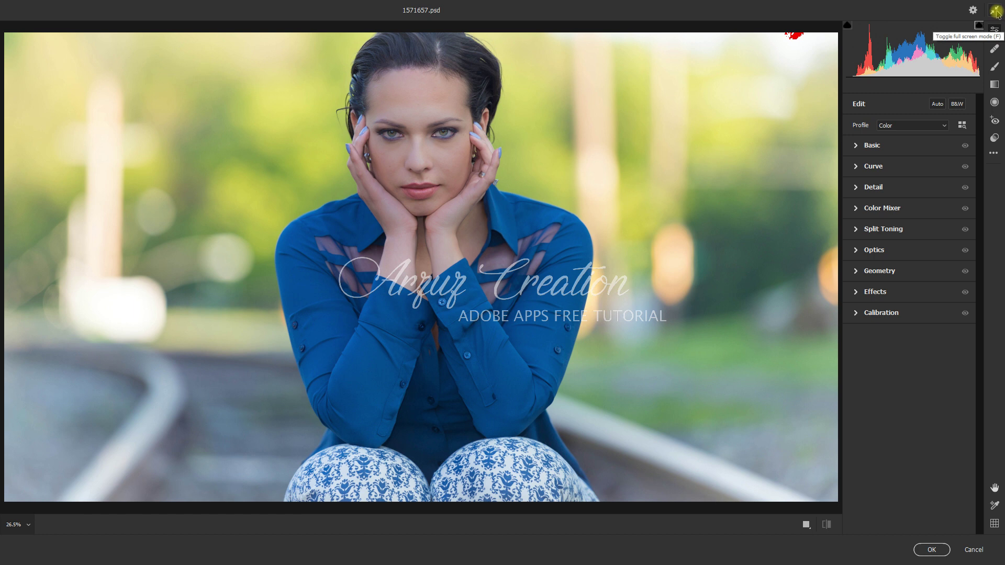
pyautogui.click(996, 12)
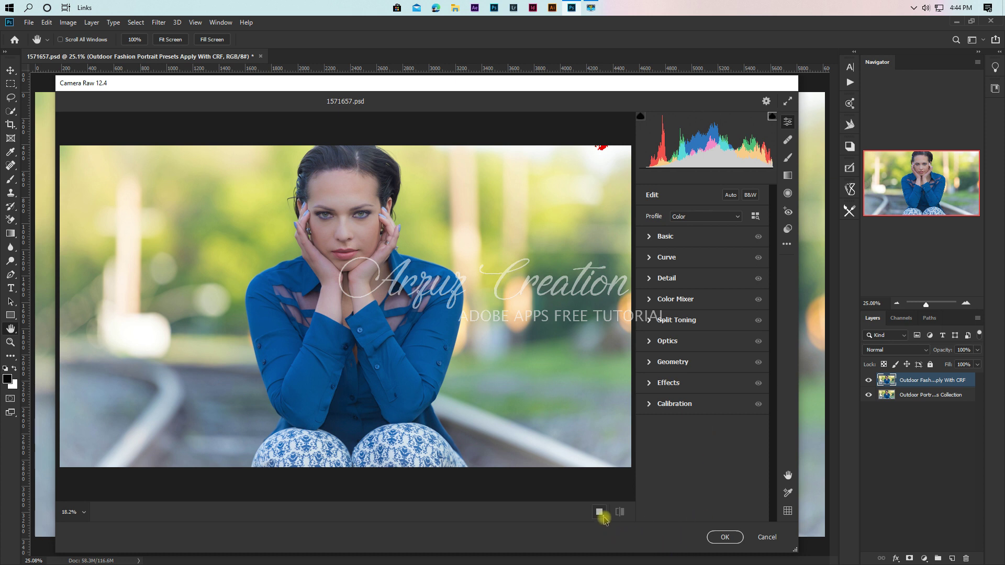
# Set the Camera Raw preview to Before/After Left/Right side by side
pyautogui.click(601, 514)
pyautogui.click(569, 513)
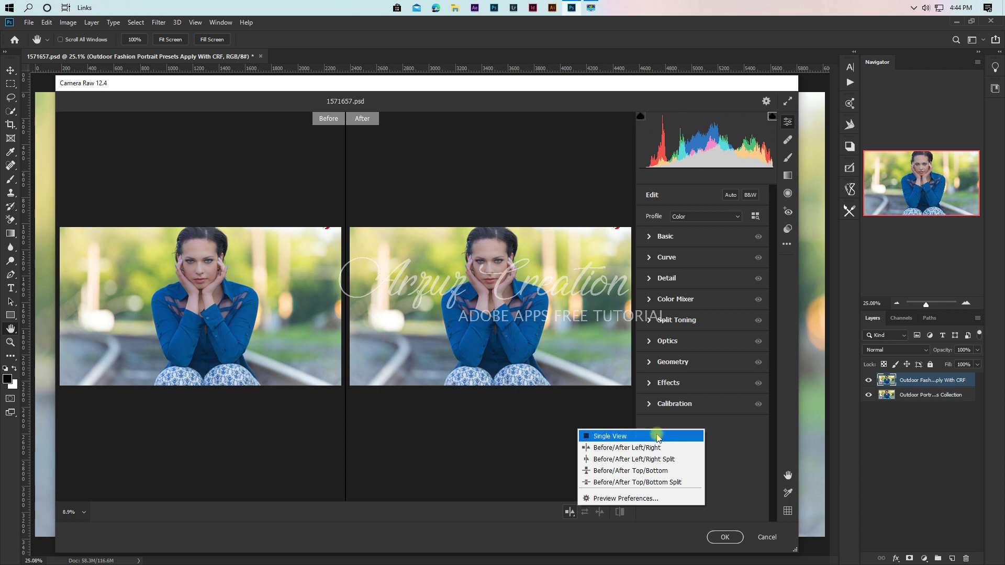
pyautogui.click(654, 437)
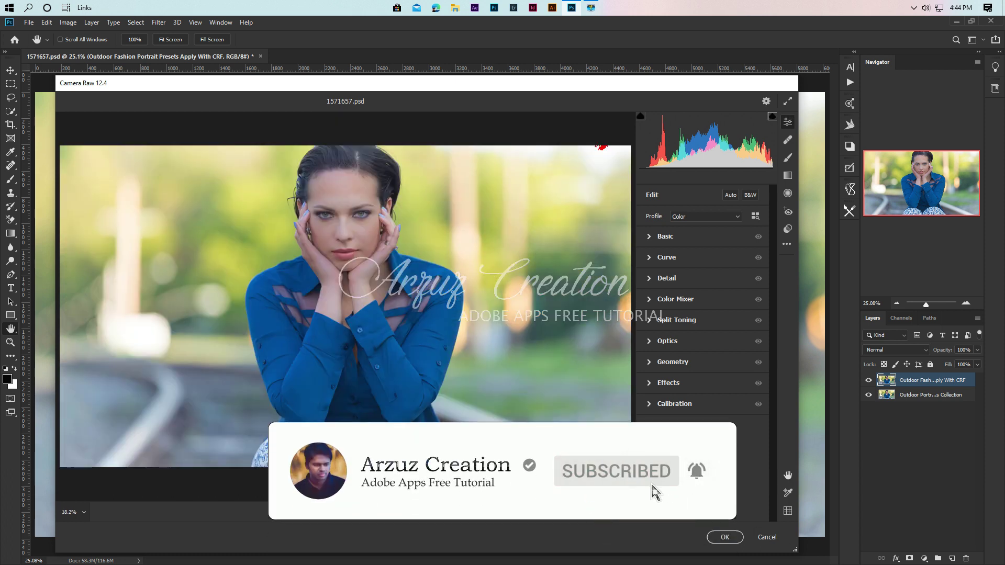
pyautogui.click(599, 512)
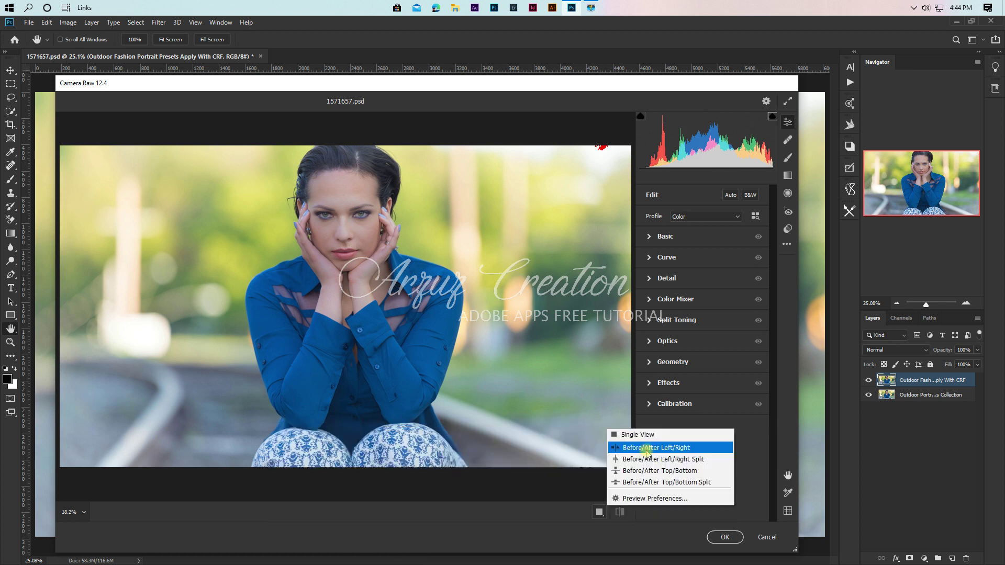
pyautogui.click(675, 448)
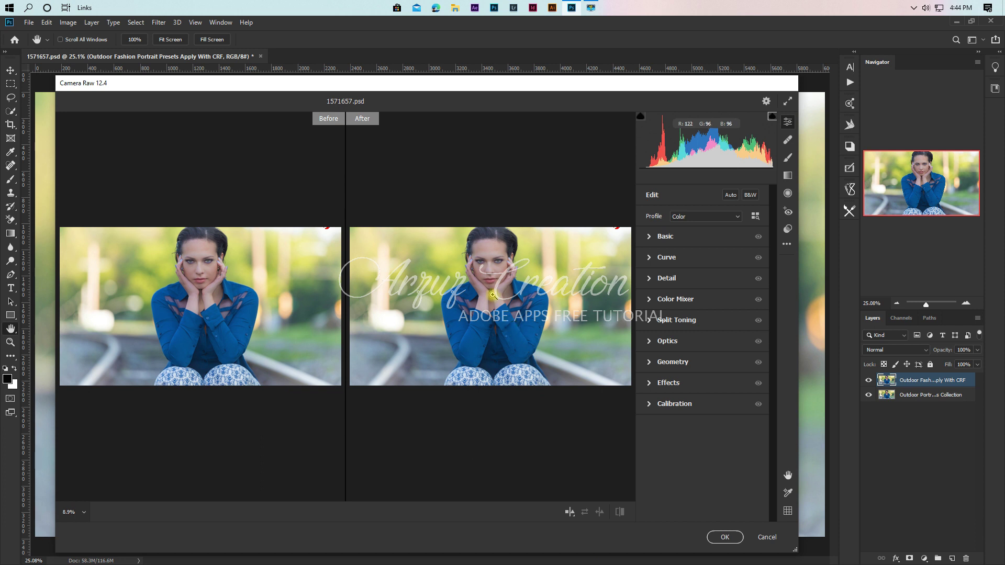
# Zoom the preview to 100% on the chin and hands, then back to 25%
pyautogui.click(493, 294)
pyautogui.scroll(1, 493, 295)
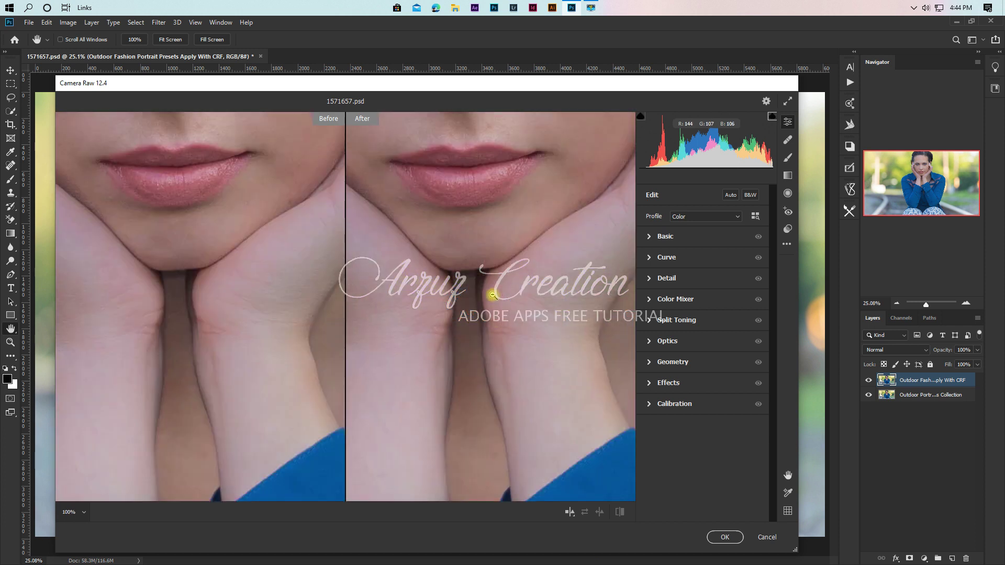
pyautogui.scroll(2, 492, 295)
pyautogui.scroll(2, 492, 295)
pyautogui.scroll(2, 492, 295)
pyautogui.scroll(1, 492, 295)
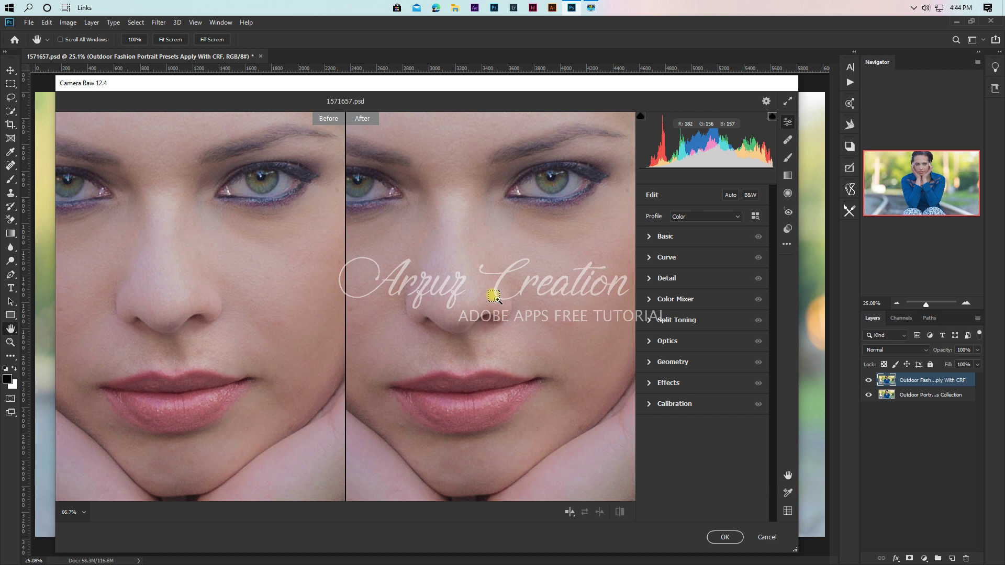
pyautogui.hotkey('ctrl', '-')
pyautogui.hotkey('ctrl', '-')
pyautogui.hotkey('ctrl', '-')
pyautogui.hotkey('ctrl', '-')
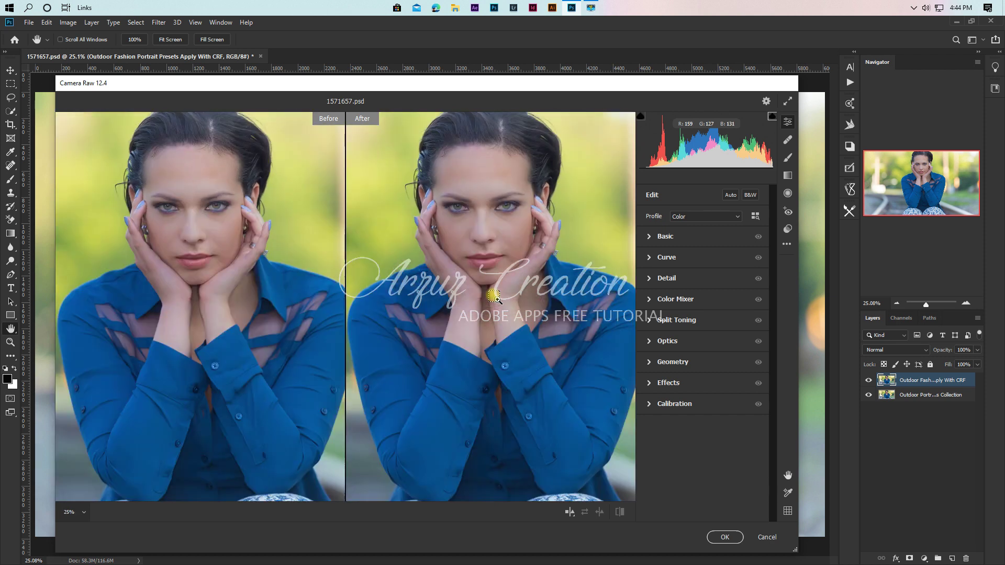
pyautogui.keyDown('alt'); pyautogui.click(492, 297); pyautogui.keyUp('alt')
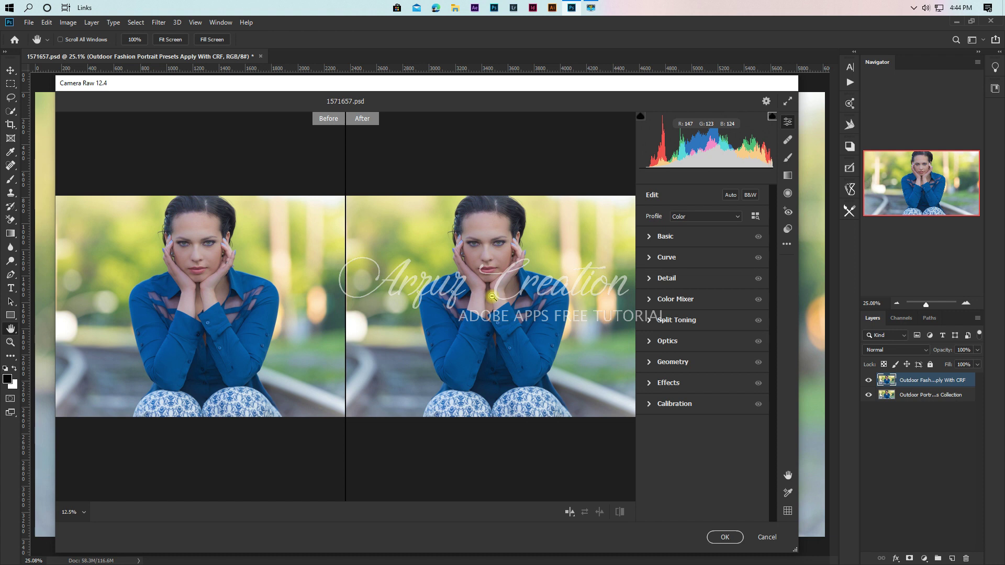
pyautogui.click(493, 297)
pyautogui.scroll(2, 492, 300)
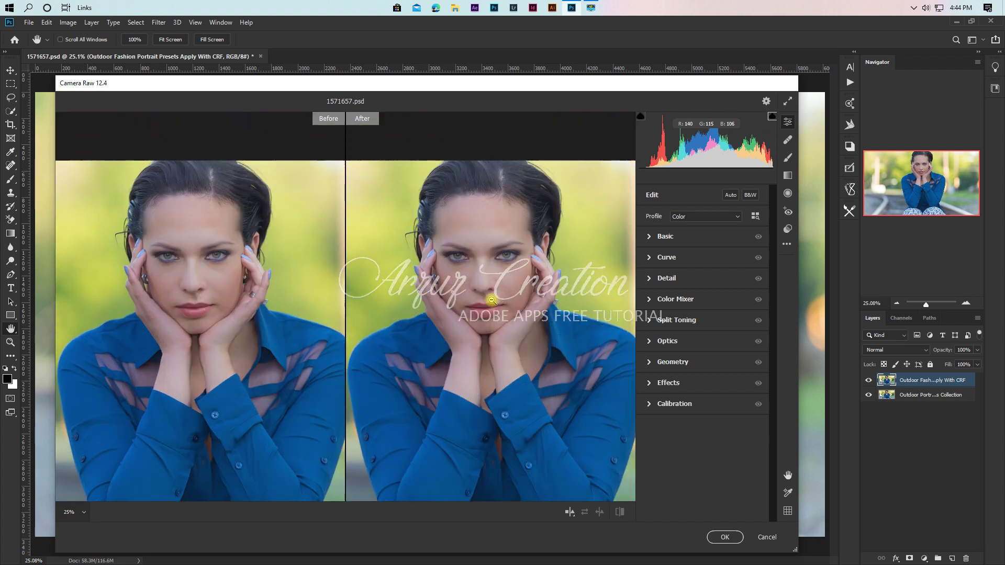
pyautogui.scroll(-2, 492, 300)
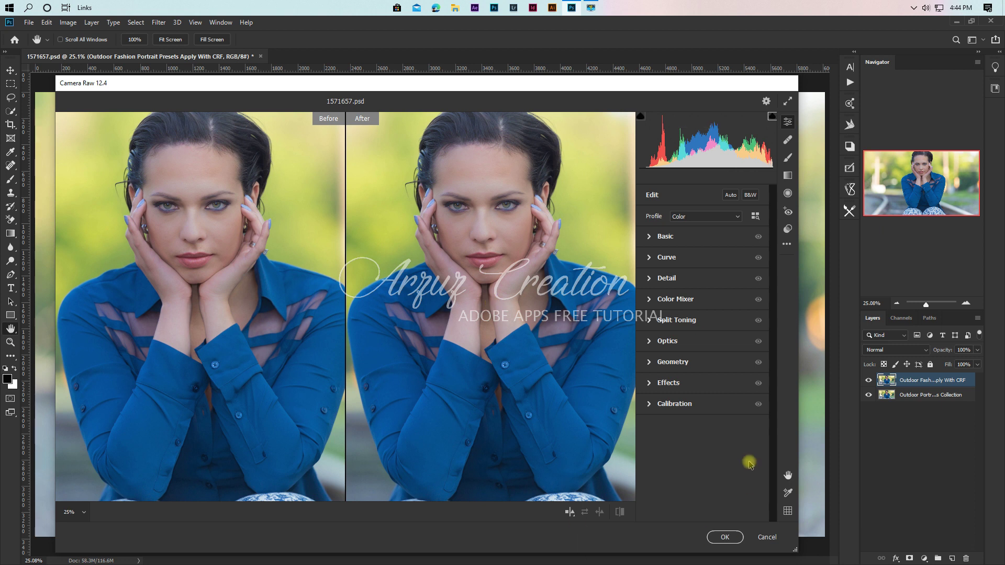
pyautogui.click(786, 243)
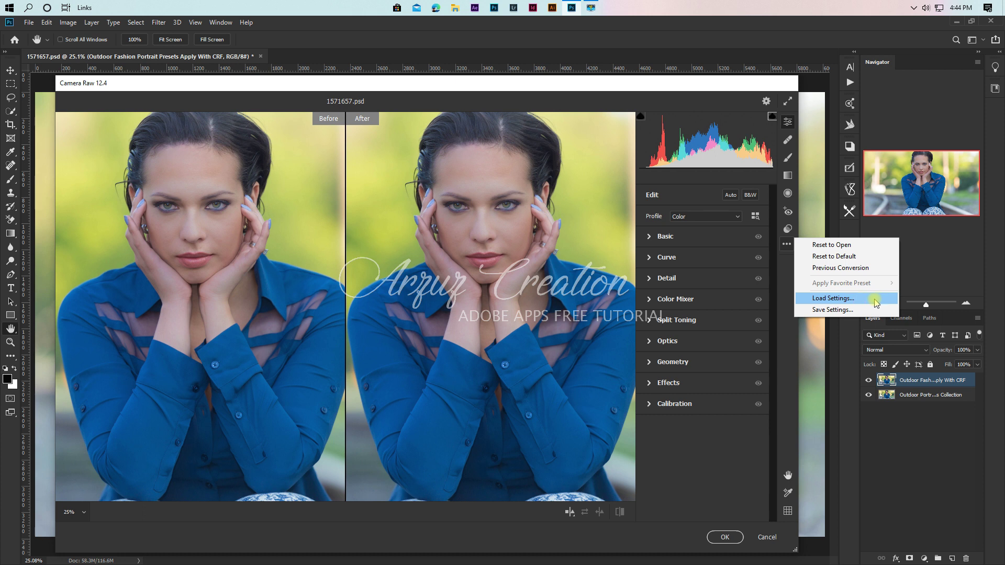
# In Load Settings, browse through the Outdoor Portrait XMP preset files
pyautogui.click(859, 299)
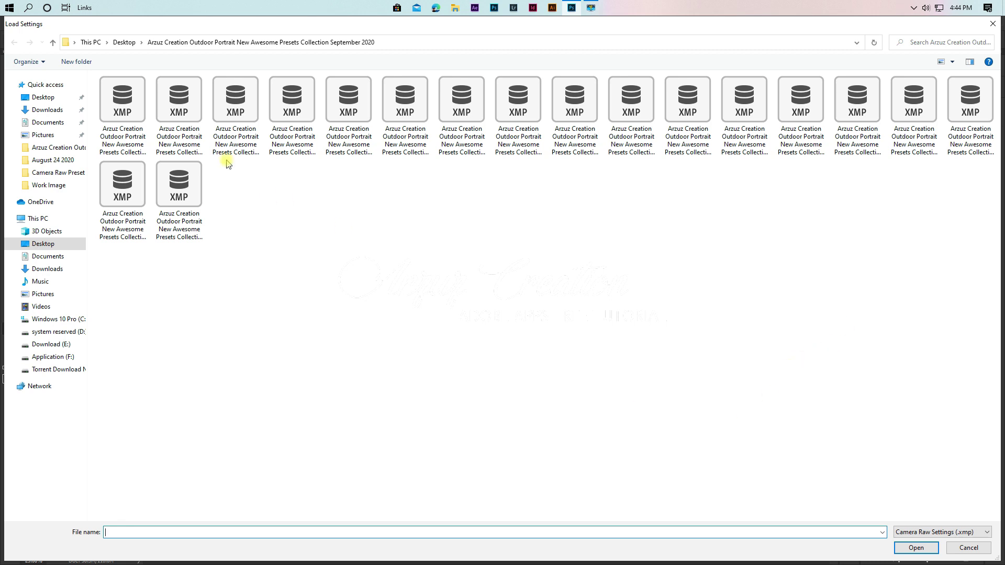
pyautogui.click(125, 128)
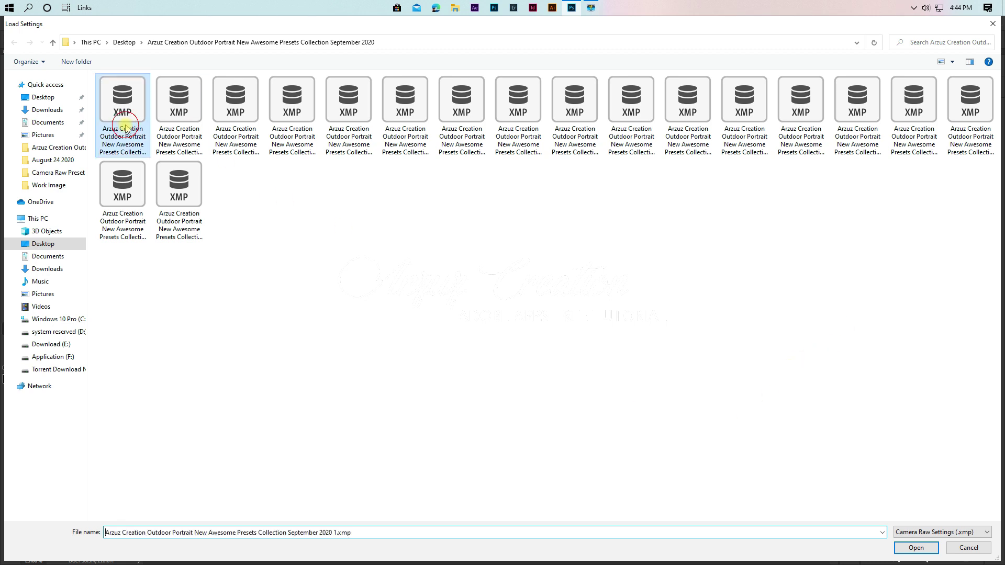
pyautogui.click(176, 126)
pyautogui.click(224, 125)
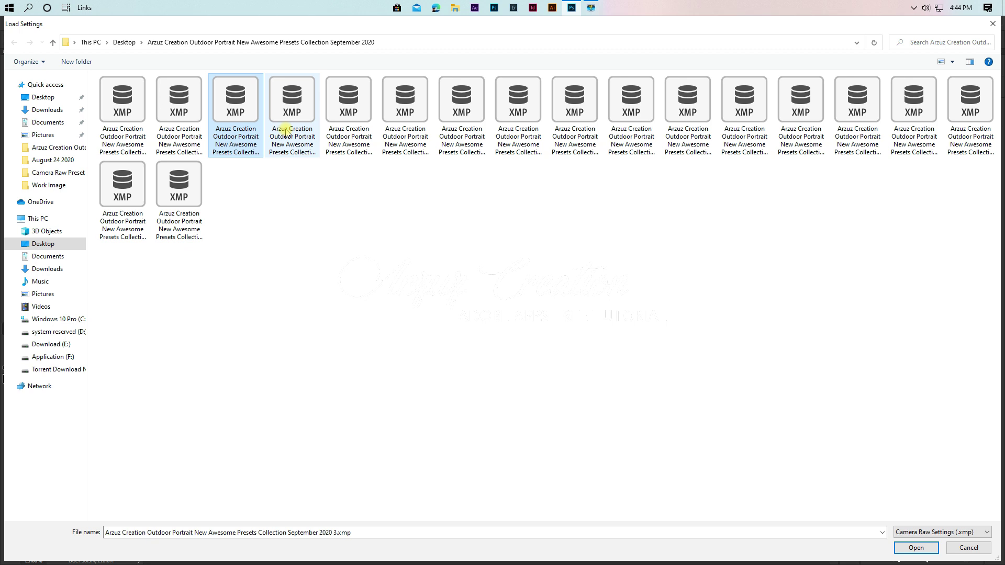
pyautogui.click(285, 130)
pyautogui.click(348, 131)
pyautogui.click(404, 138)
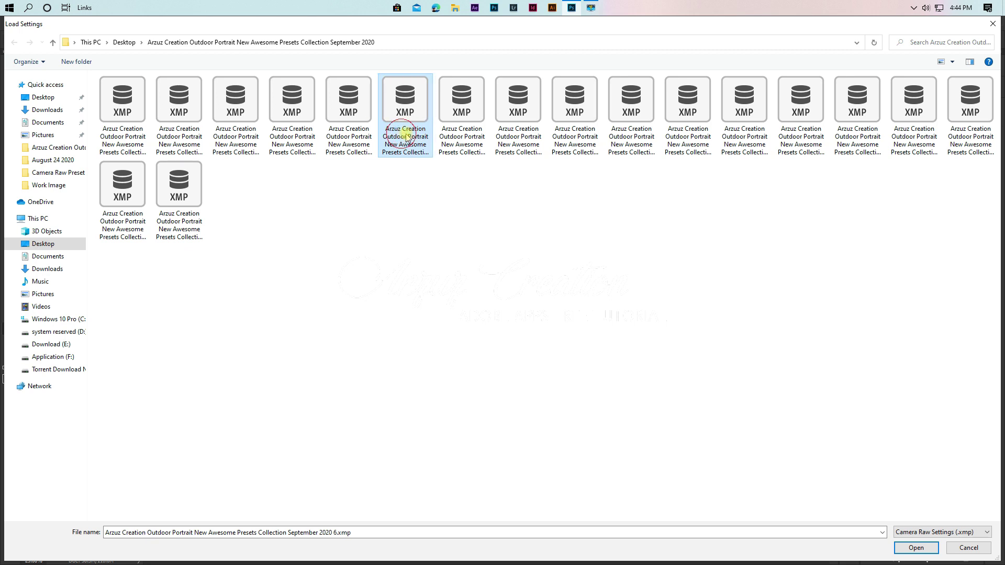
pyautogui.click(456, 137)
pyautogui.click(518, 142)
pyautogui.click(566, 142)
pyautogui.click(614, 141)
pyautogui.click(675, 139)
pyautogui.click(734, 139)
pyautogui.click(804, 141)
pyautogui.click(853, 141)
pyautogui.click(912, 140)
pyautogui.click(969, 140)
pyautogui.click(119, 215)
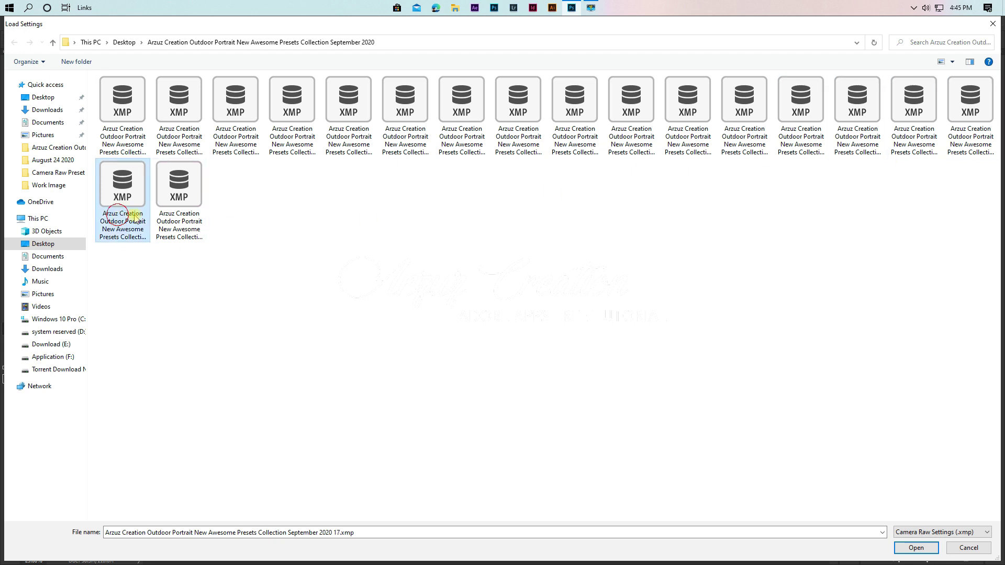
pyautogui.click(195, 218)
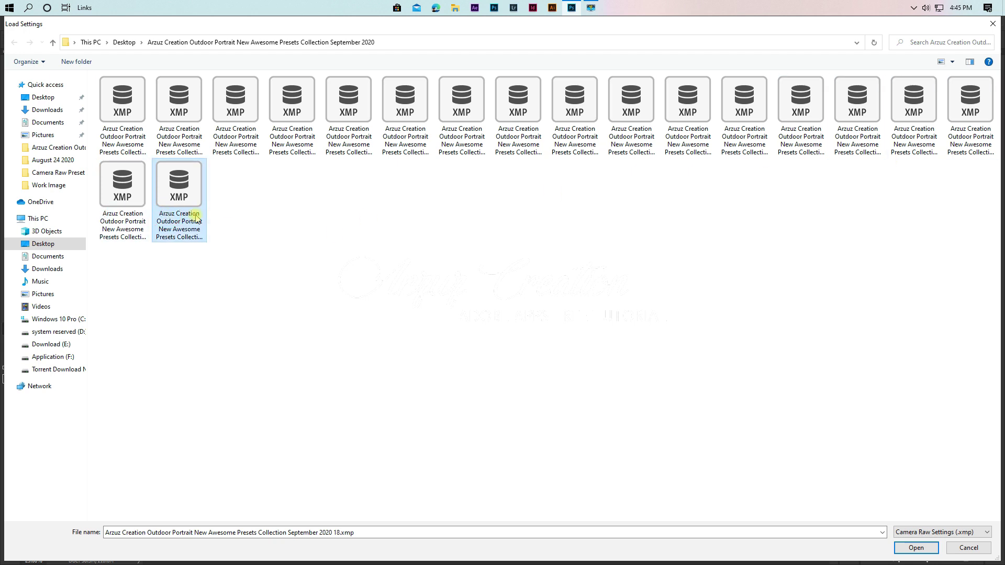
pyautogui.click(133, 144)
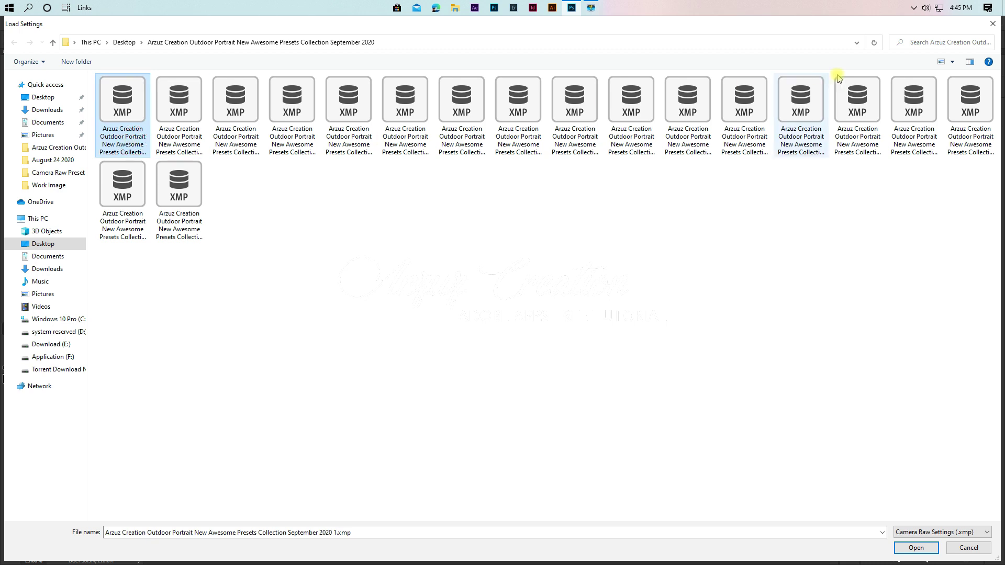
# Enlarge the file icons and load the '2020 1.xmp' preset into Camera Raw
pyautogui.click(952, 61)
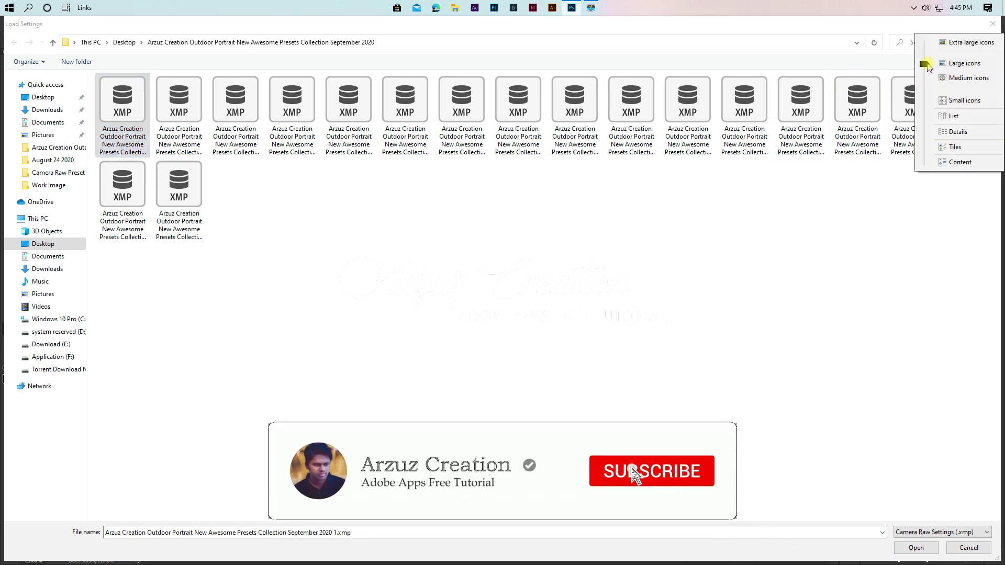
pyautogui.moveTo(928, 65); pyautogui.dragTo(927, 56)
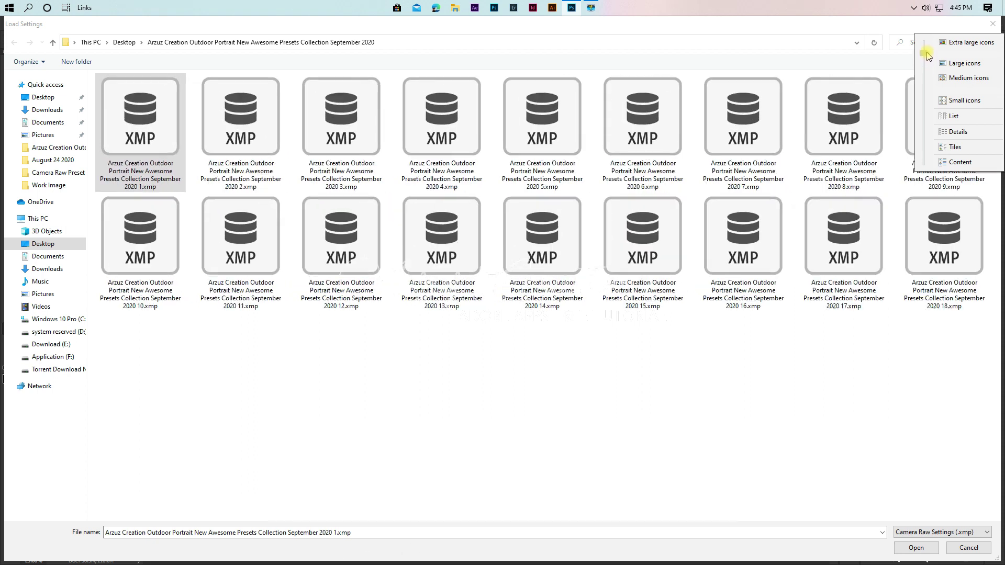
pyautogui.click(880, 417)
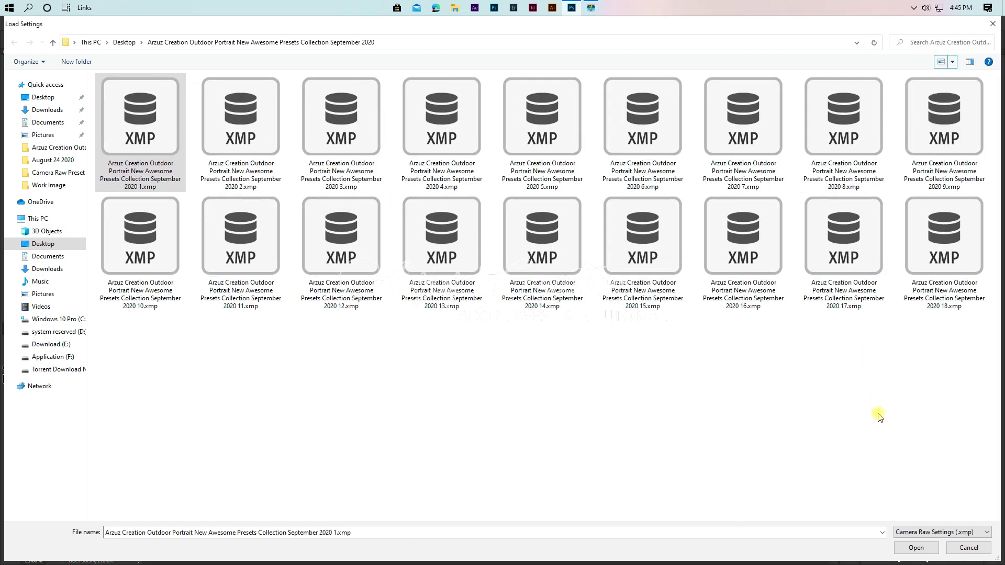
pyautogui.click(164, 110)
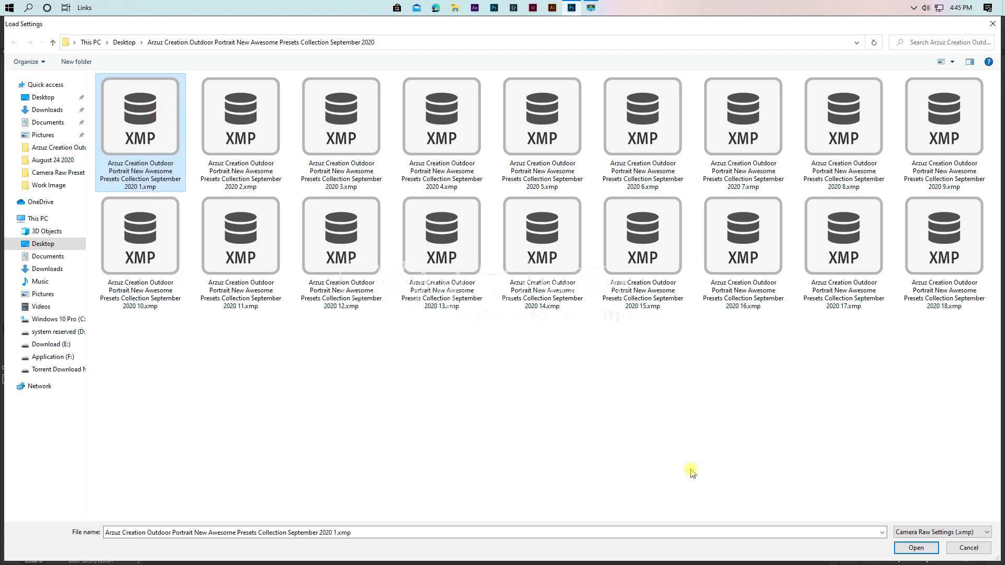
pyautogui.click(916, 548)
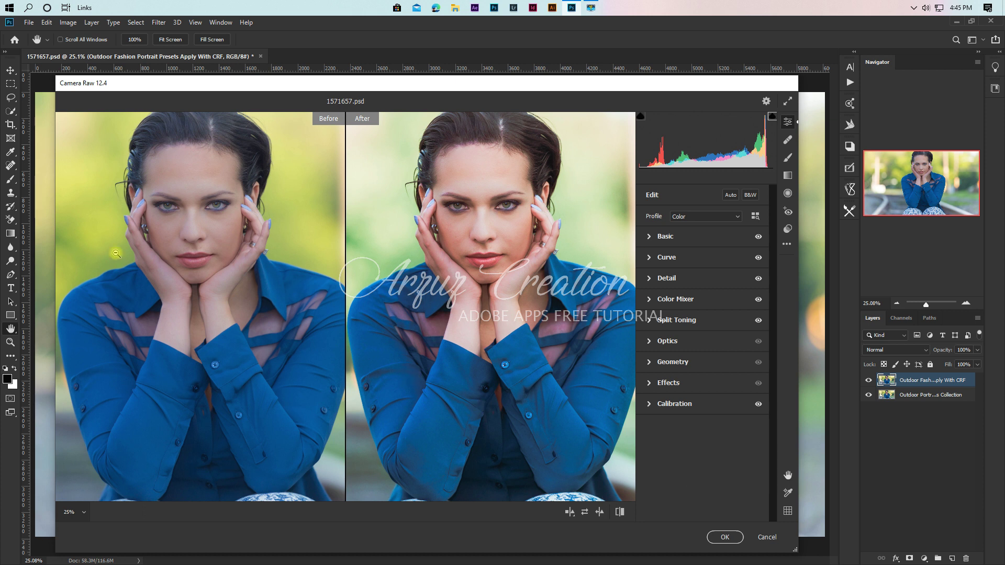
# Pan and magnify the before/after preview, switch to Single View, and toggle off the preset preview
pyautogui.click(787, 477)
pyautogui.moveTo(488, 407)
pyautogui.mouseDown()
pyautogui.moveTo(525, 406)
pyautogui.moveTo(458, 399)
pyautogui.moveTo(530, 399)
pyautogui.moveTo(406, 395)
pyautogui.moveTo(541, 397)
pyautogui.moveTo(550, 411)
pyautogui.moveTo(556, 395)
pyautogui.mouseUp()
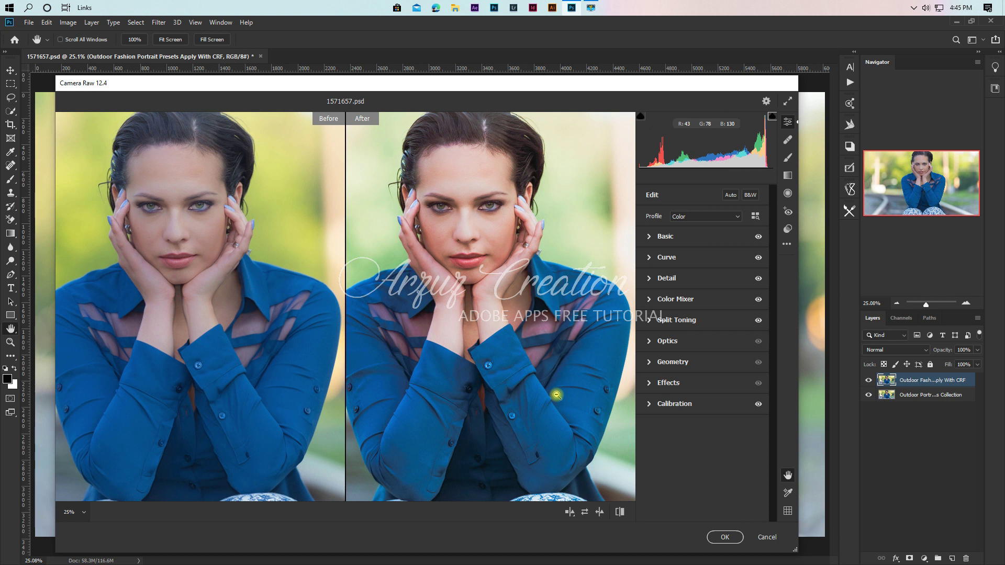
pyautogui.moveTo(557, 395); pyautogui.dragTo(556, 395)
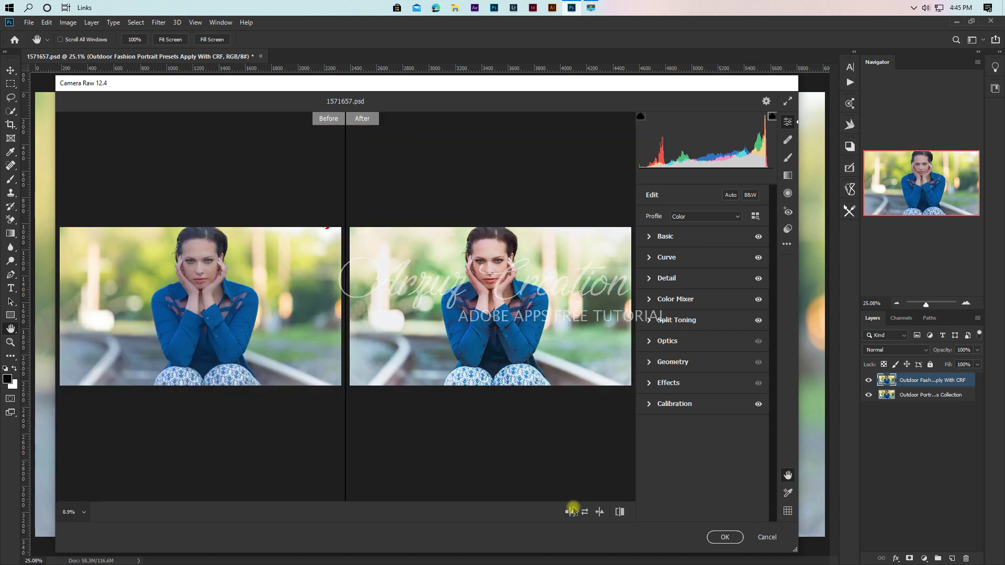
pyautogui.click(572, 514)
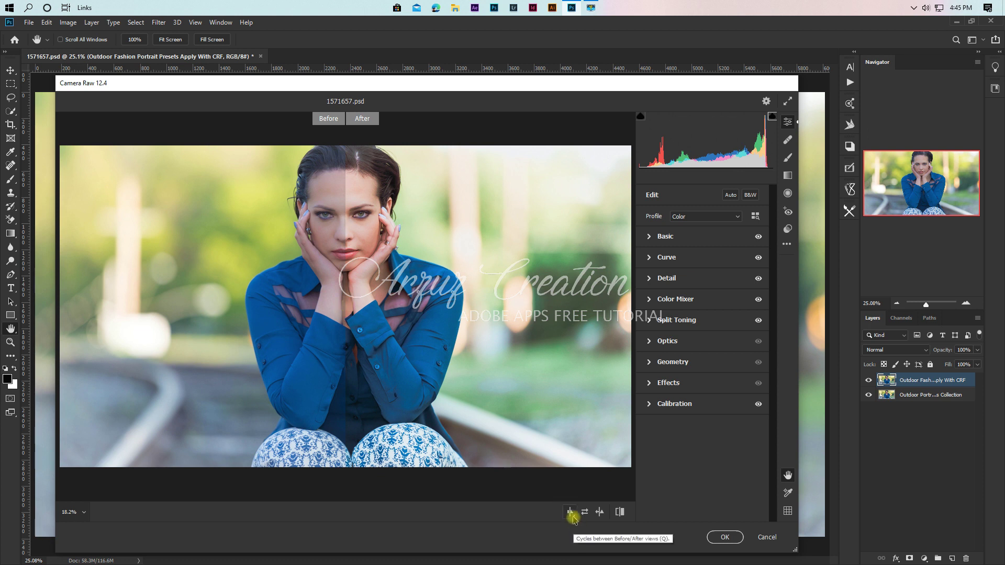
pyautogui.moveTo(571, 514); pyautogui.dragTo(657, 437)
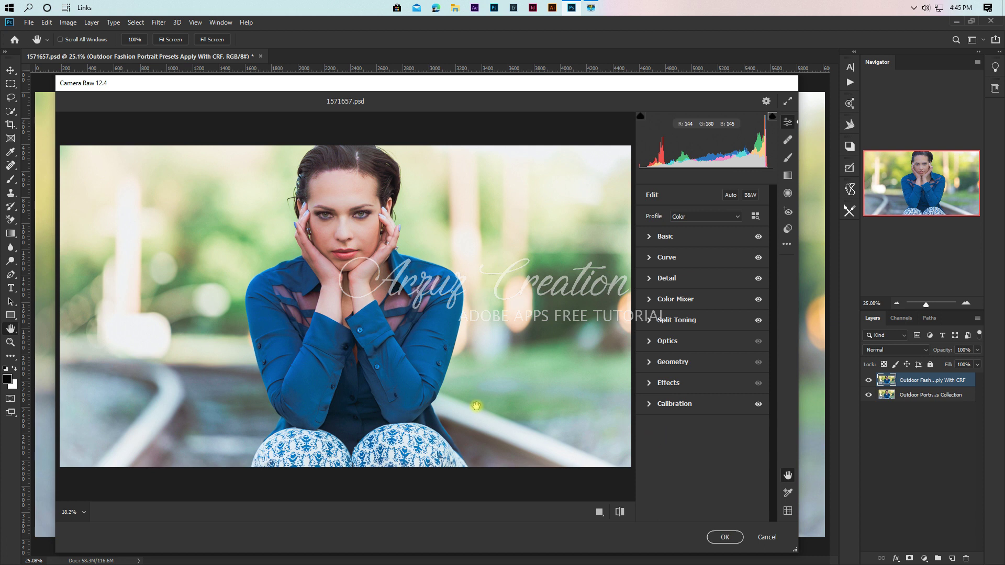
pyautogui.press('\\')
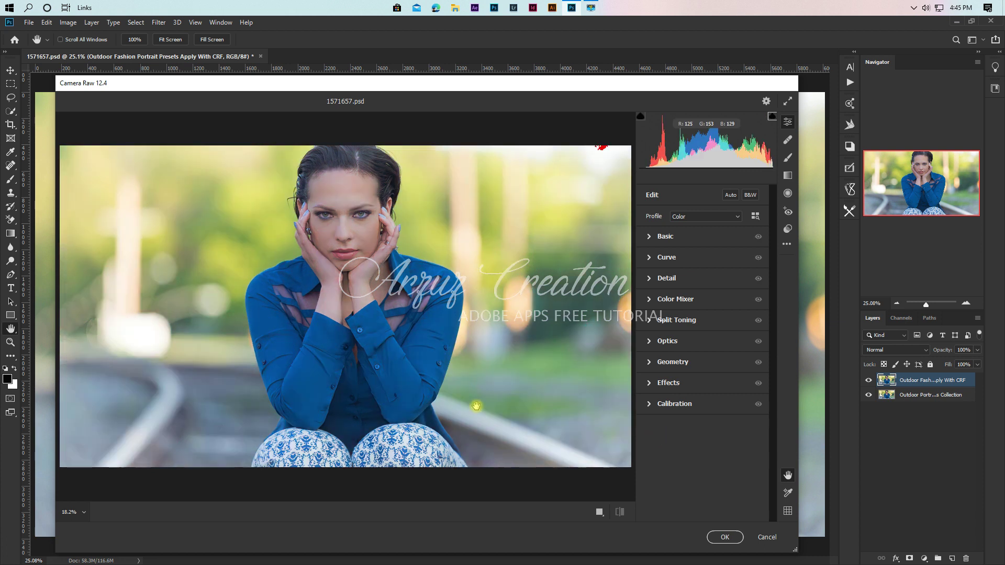
# Load the '2020 2.xmp' preset through Load Settings
pyautogui.click(787, 244)
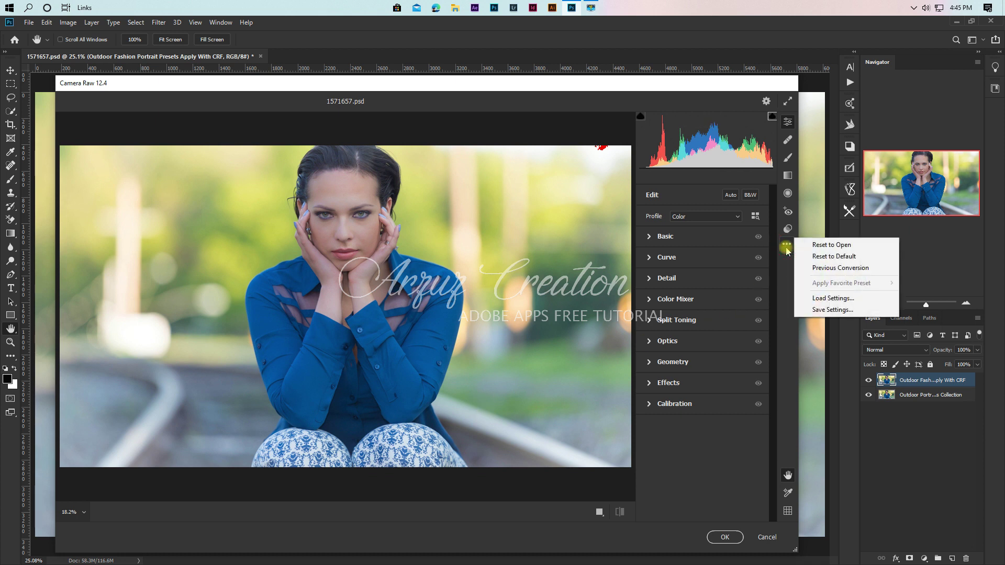
pyautogui.click(869, 299)
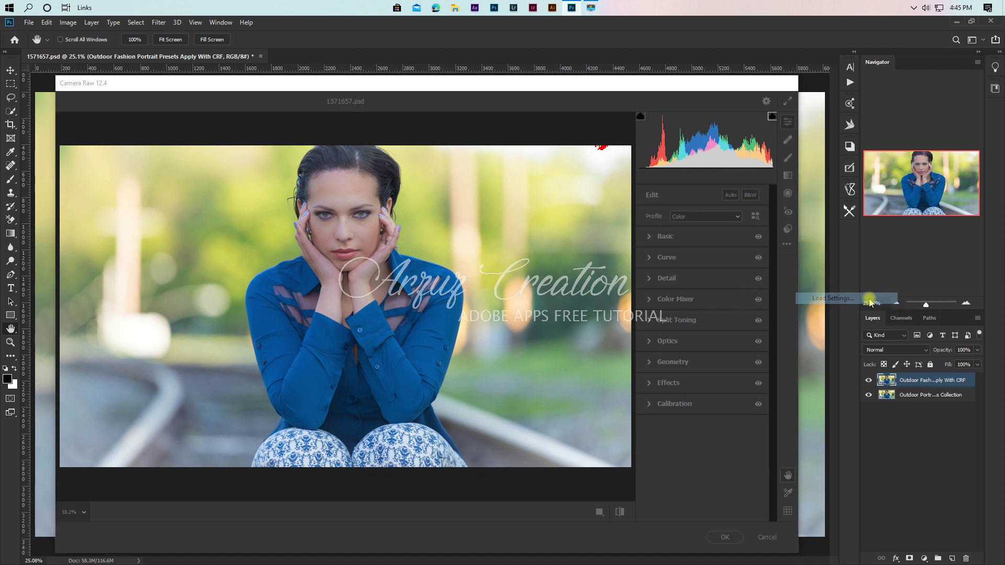
pyautogui.click(237, 166)
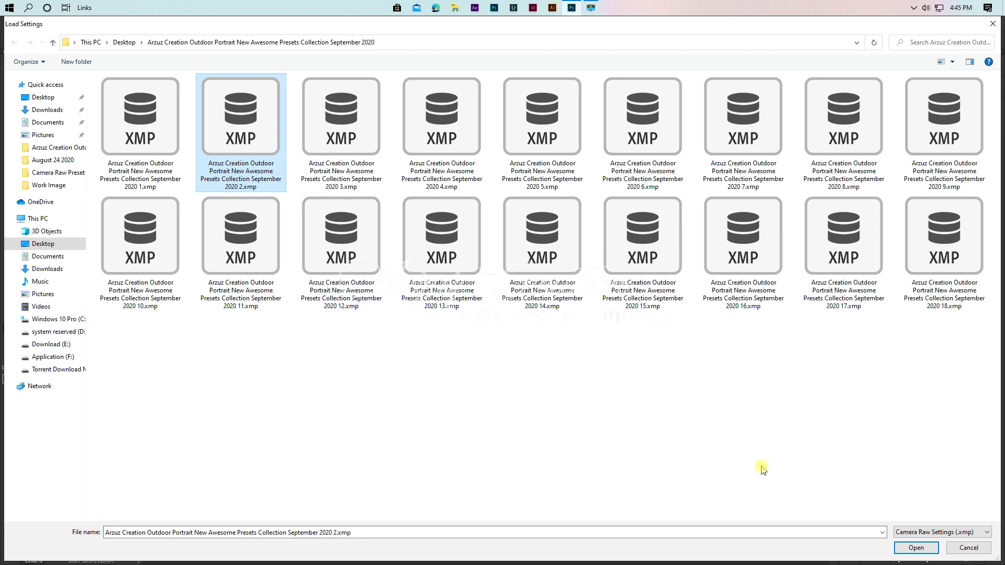
pyautogui.click(914, 548)
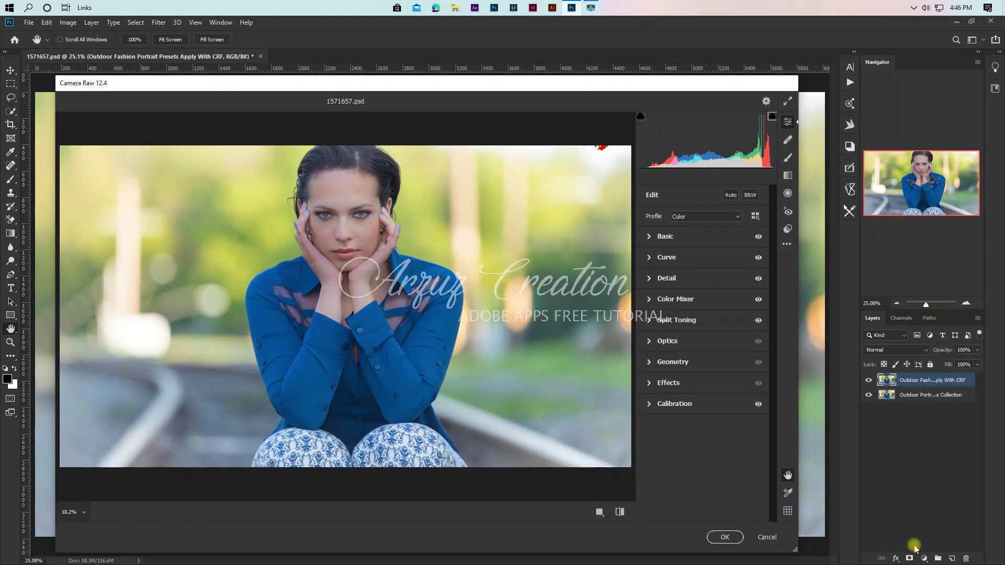
# Compare preset 2 side by side with zoom, then return to Single View showing the original
pyautogui.click(599, 513)
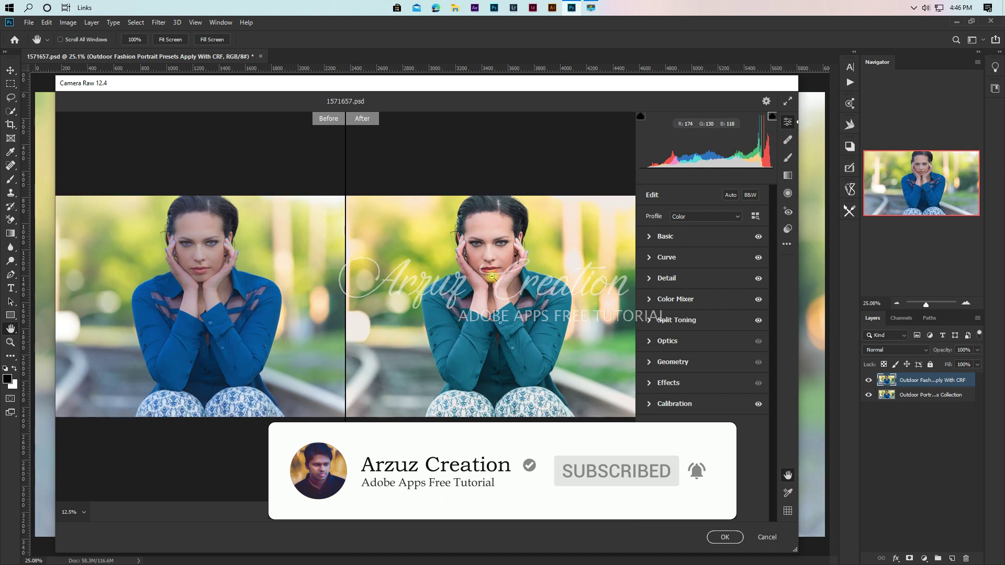
pyautogui.click(492, 276)
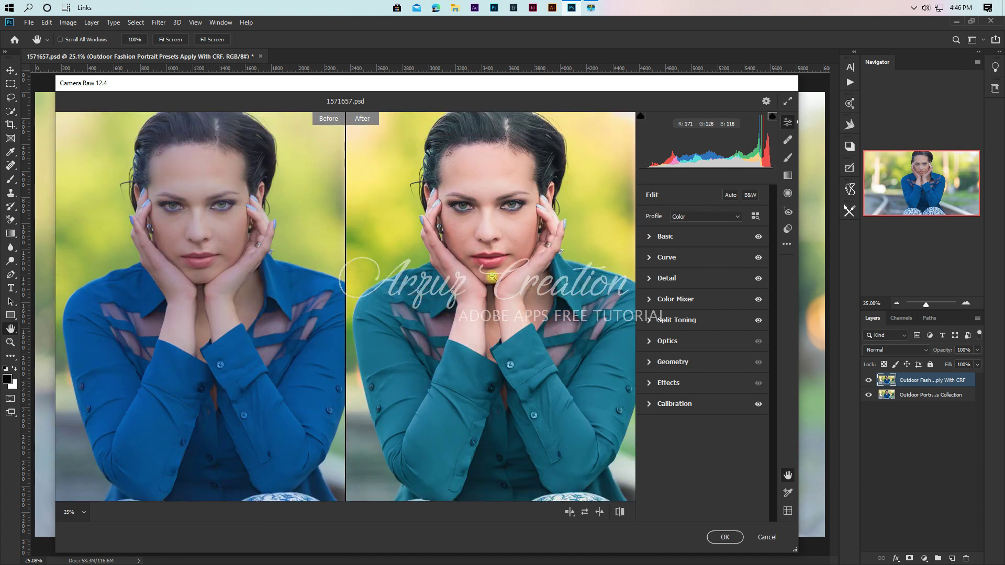
pyautogui.moveTo(492, 275); pyautogui.dragTo(491, 276)
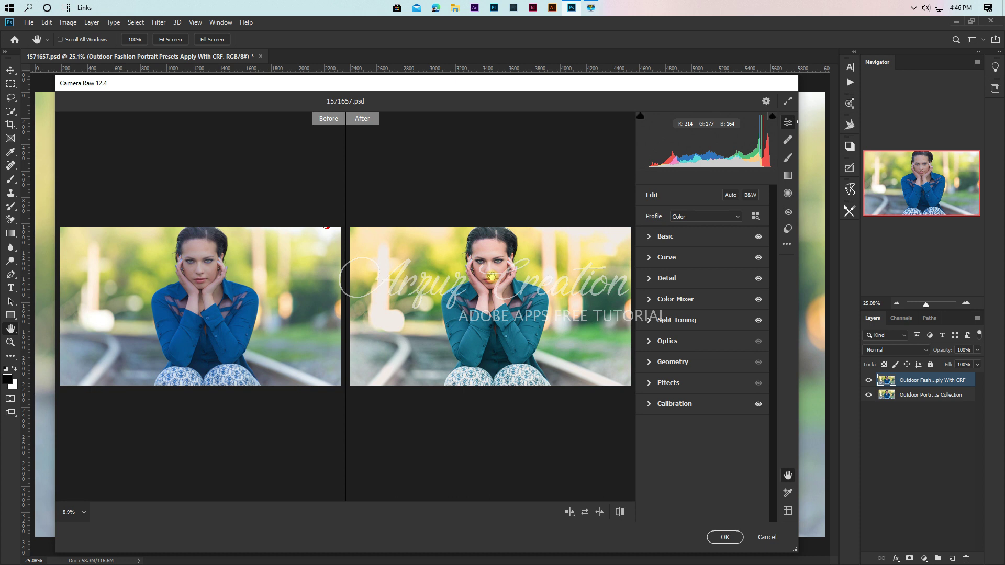
pyautogui.rightClick(575, 514)
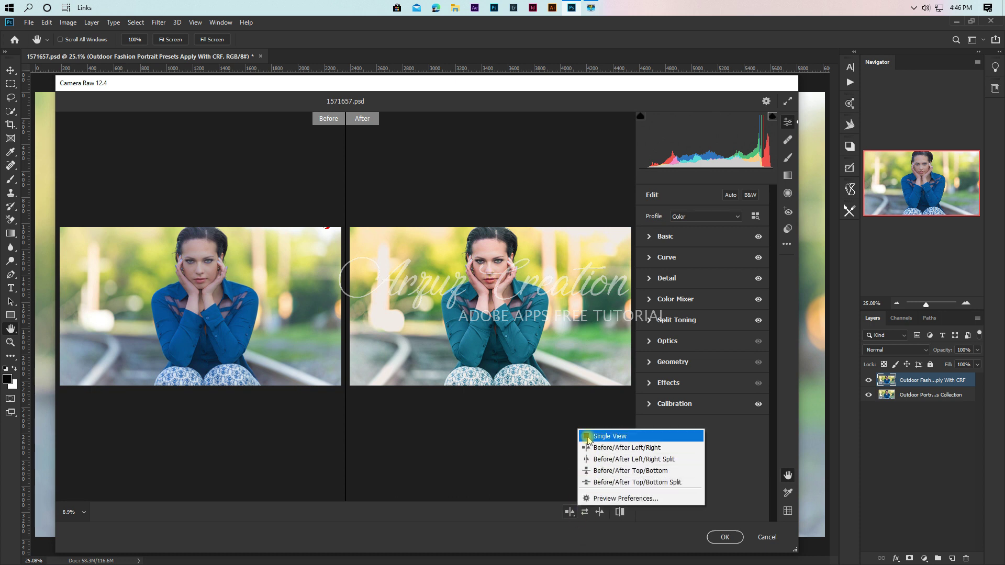
pyautogui.click(583, 433)
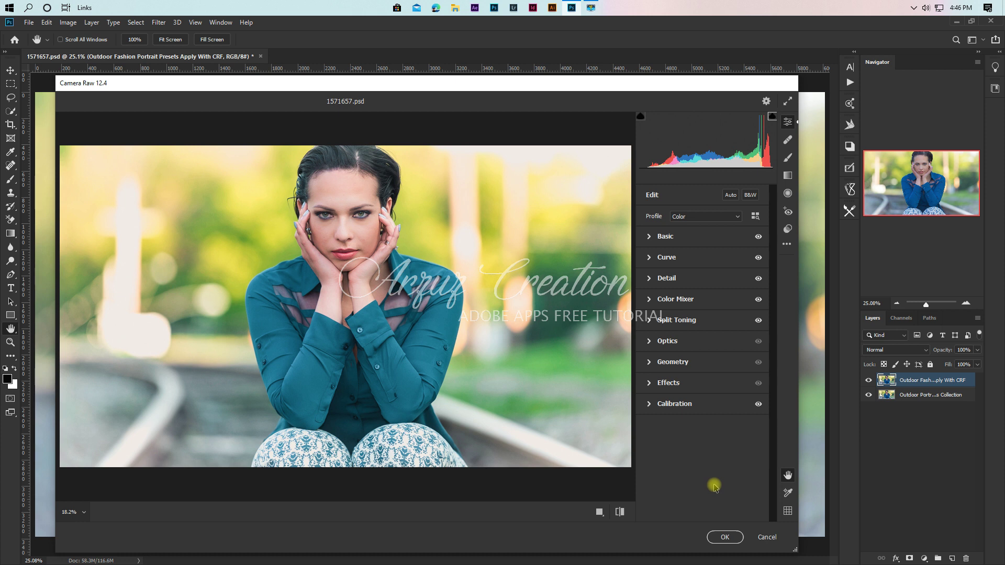
pyautogui.press('\\')
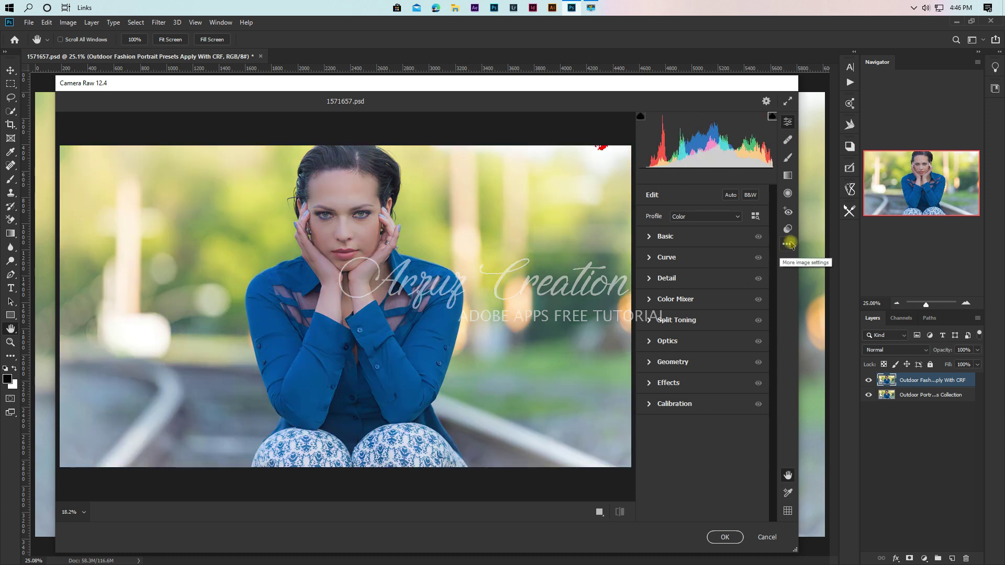
# Load the third Outdoor Portrait preset through Load Settings
pyautogui.click(787, 245)
pyautogui.click(869, 299)
pyautogui.click(341, 167)
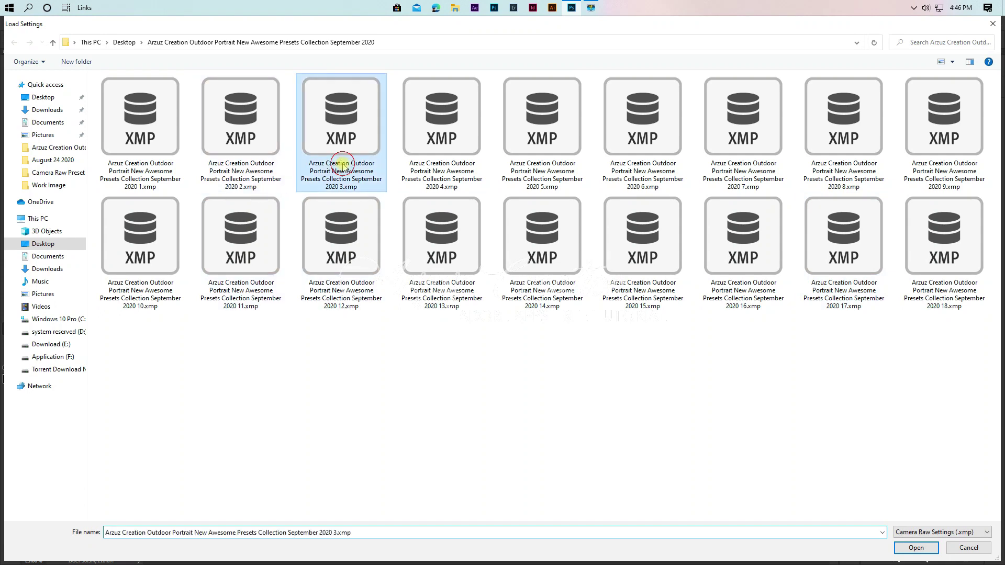
pyautogui.click(913, 547)
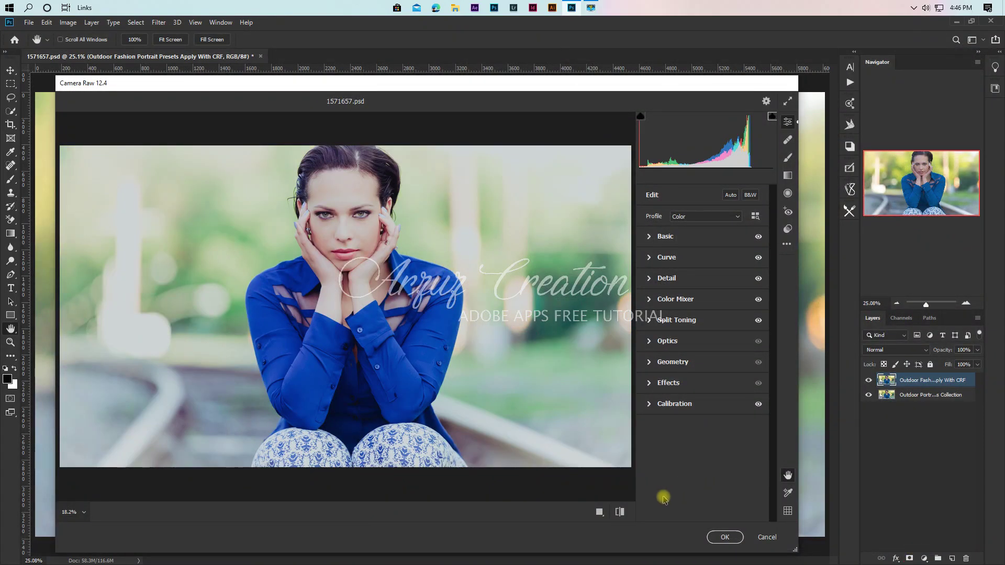
# Compare the third preset side by side, then return to a single full preview
pyautogui.click(600, 512)
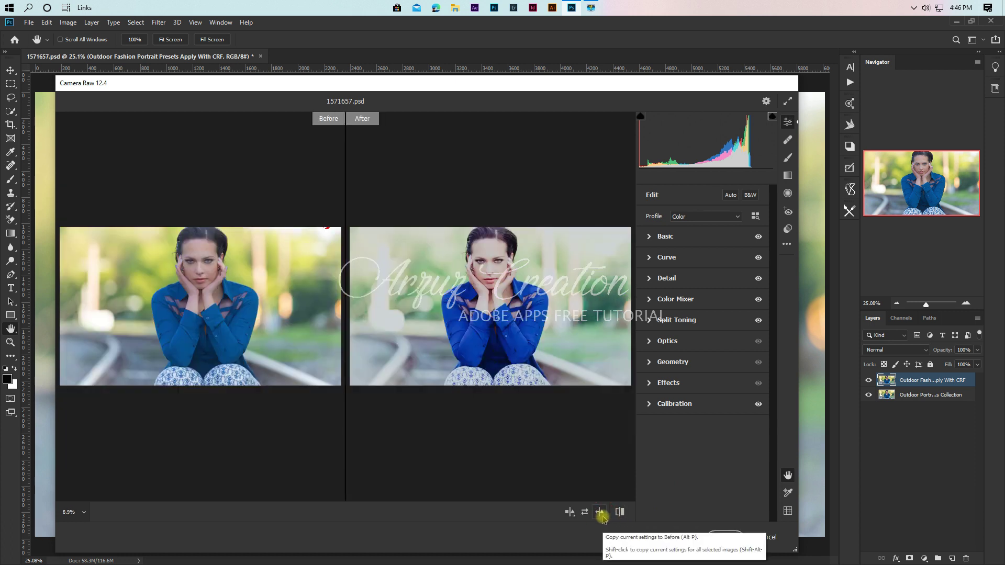
pyautogui.rightClick(569, 512)
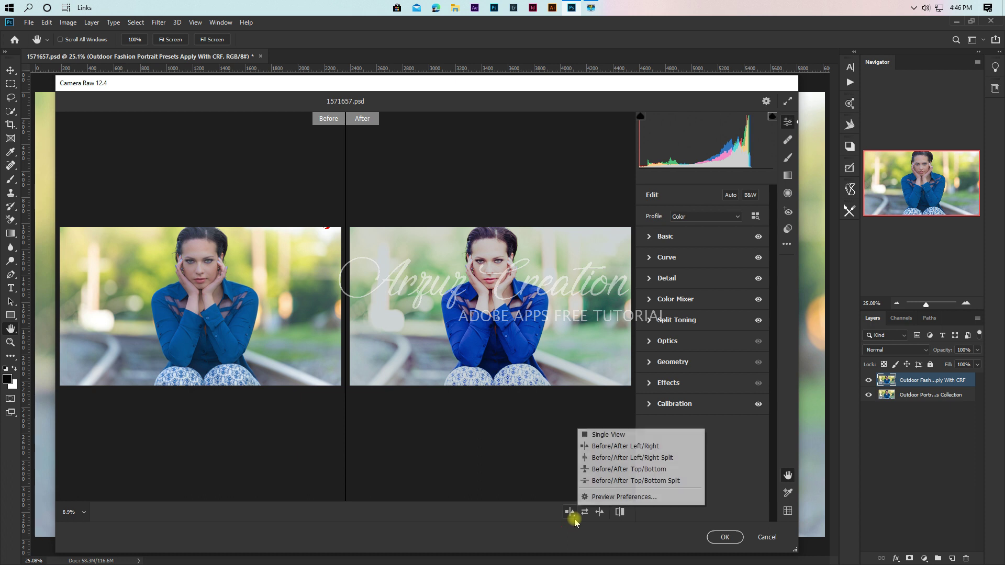
pyautogui.click(608, 435)
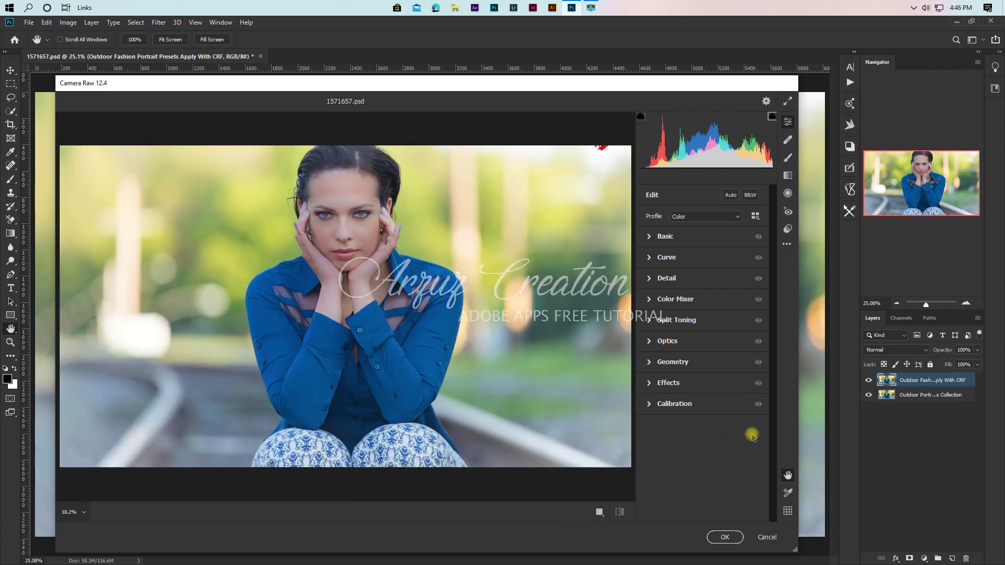
# Load the '2020 4.xmp' preset through Load Settings
pyautogui.click(786, 243)
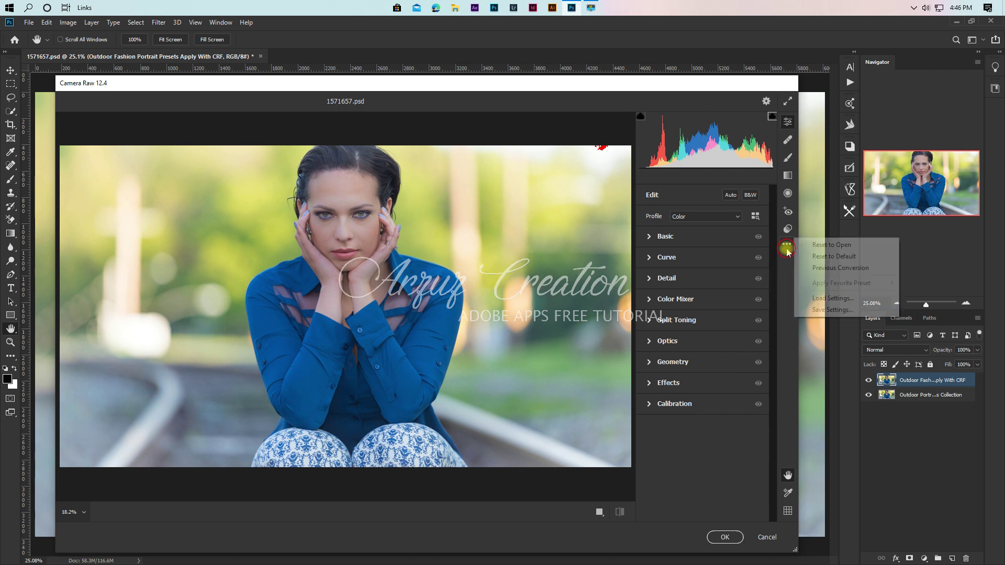
pyautogui.click(814, 296)
pyautogui.click(419, 166)
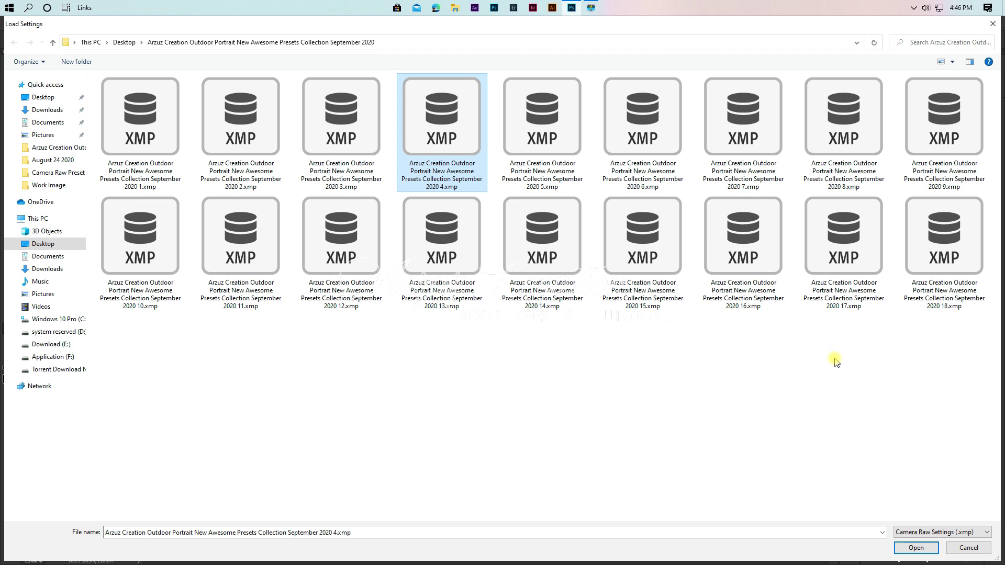
pyautogui.click(912, 550)
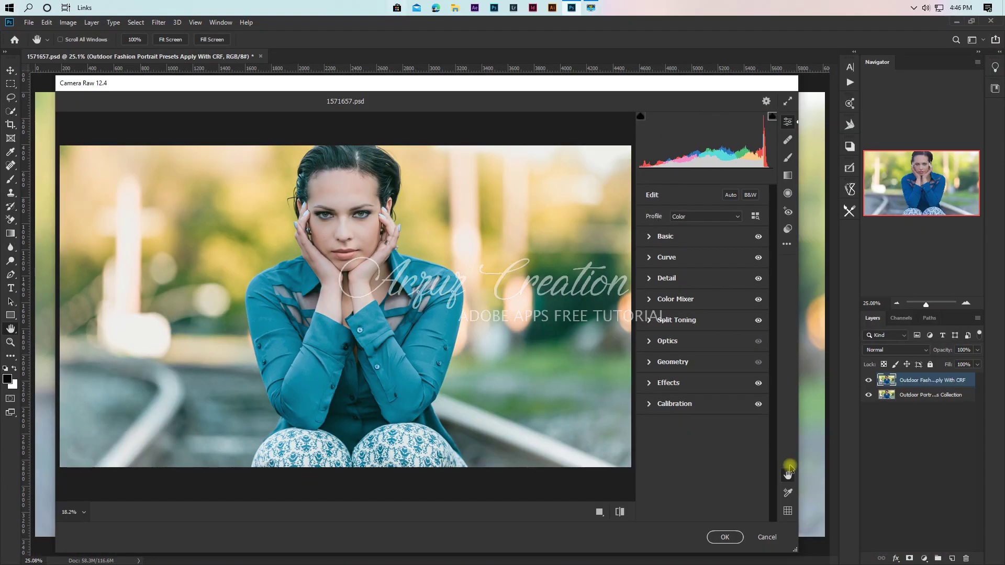
# Compare preset 4 side by side, return to Single View, and toggle back to the original
pyautogui.click(600, 514)
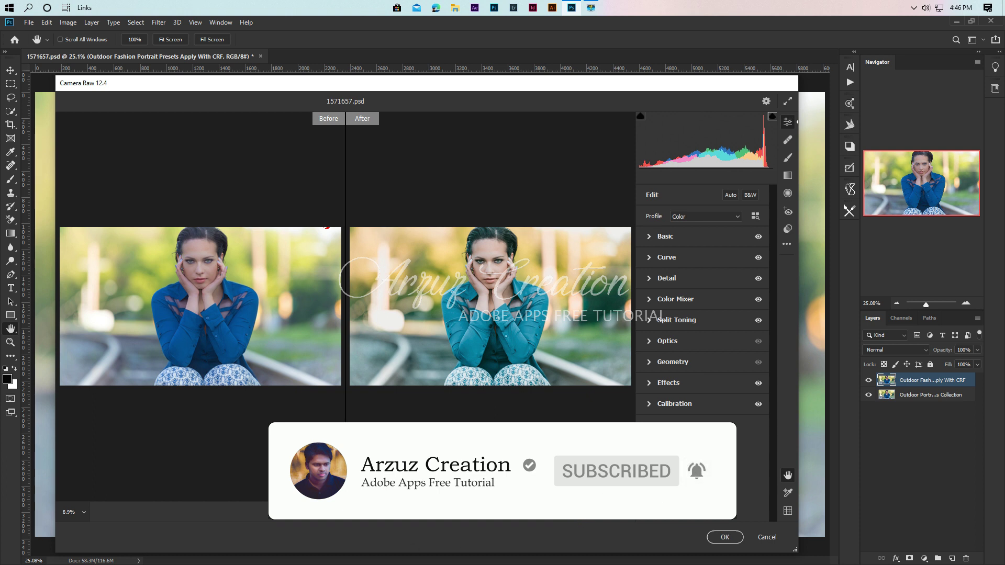
pyautogui.click(599, 512)
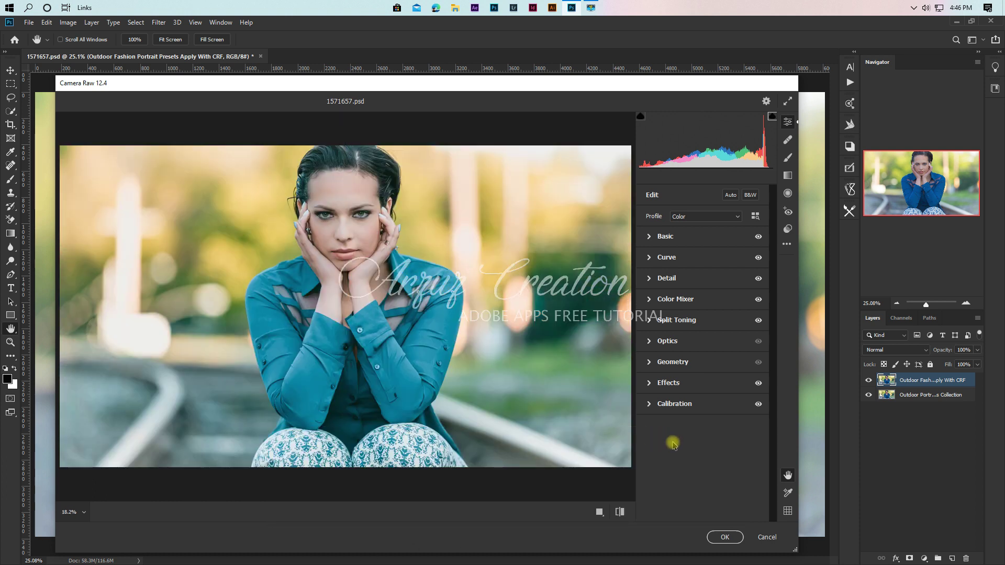
pyautogui.press('p')
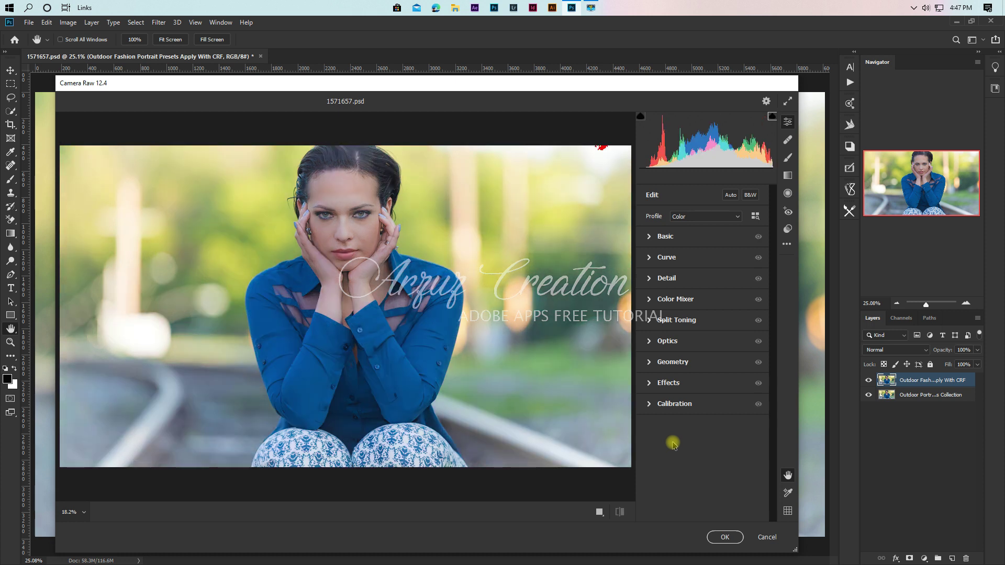
# Load the '2020 5.xmp' preset through Load Settings
pyautogui.click(788, 244)
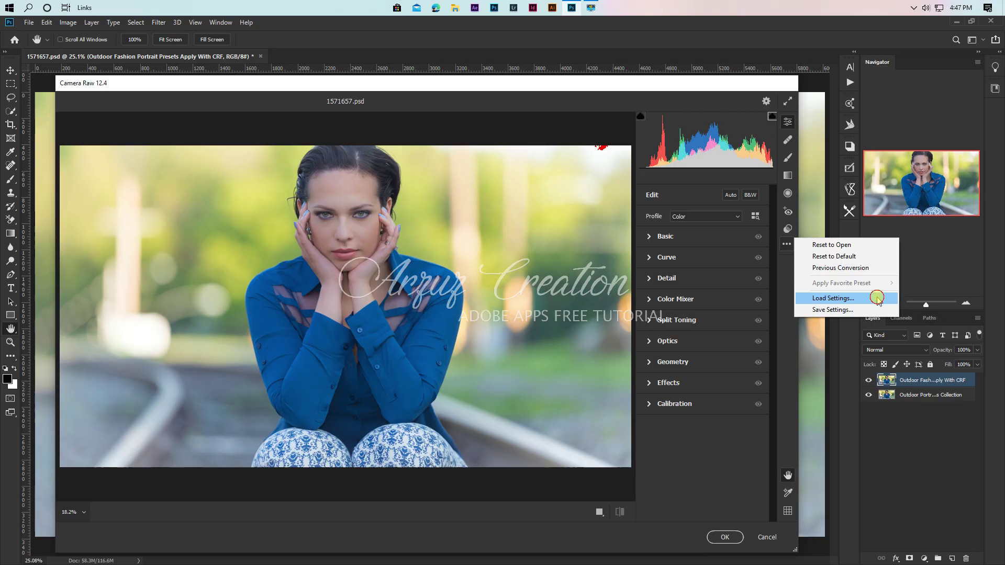
pyautogui.click(877, 298)
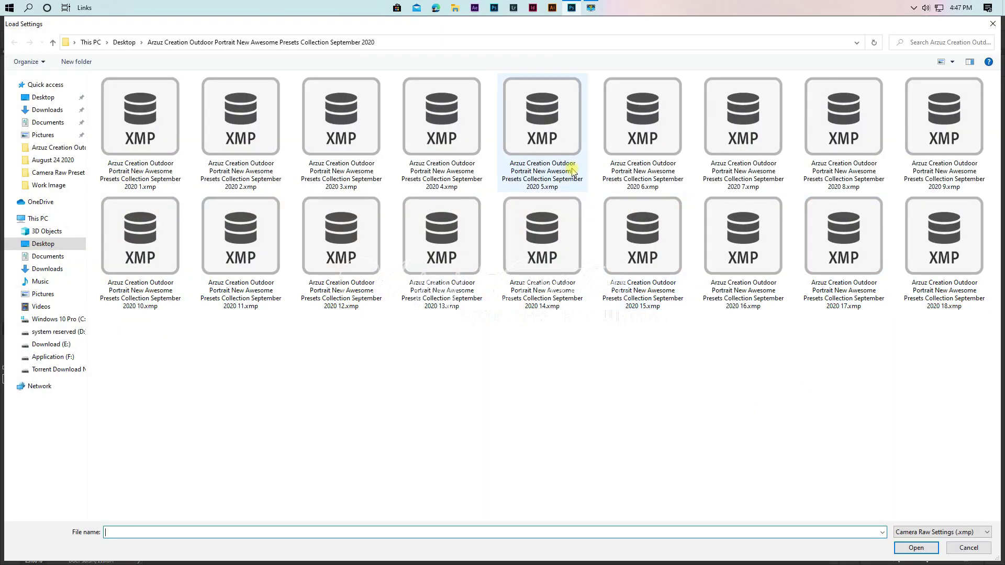
pyautogui.click(573, 172)
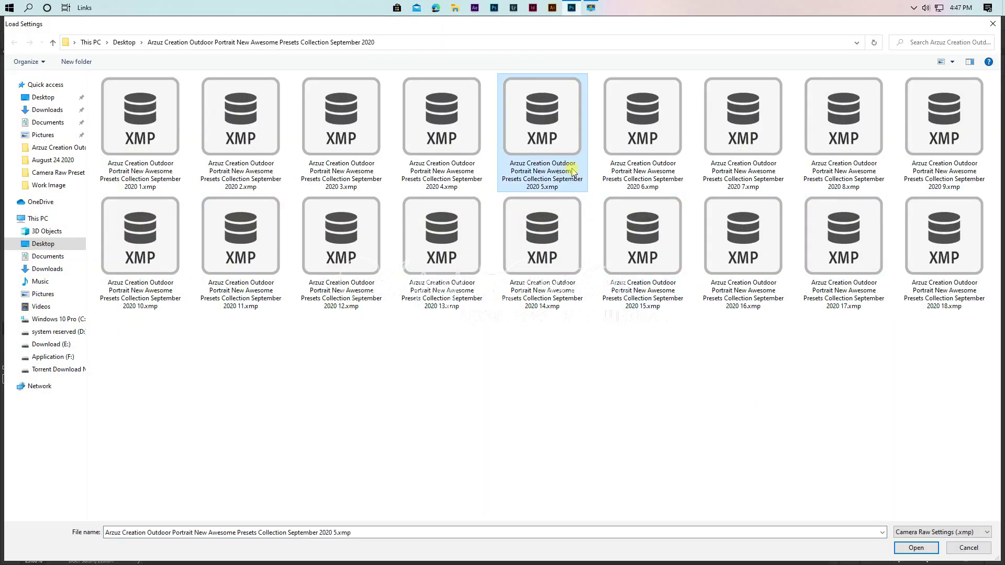
pyautogui.click(910, 549)
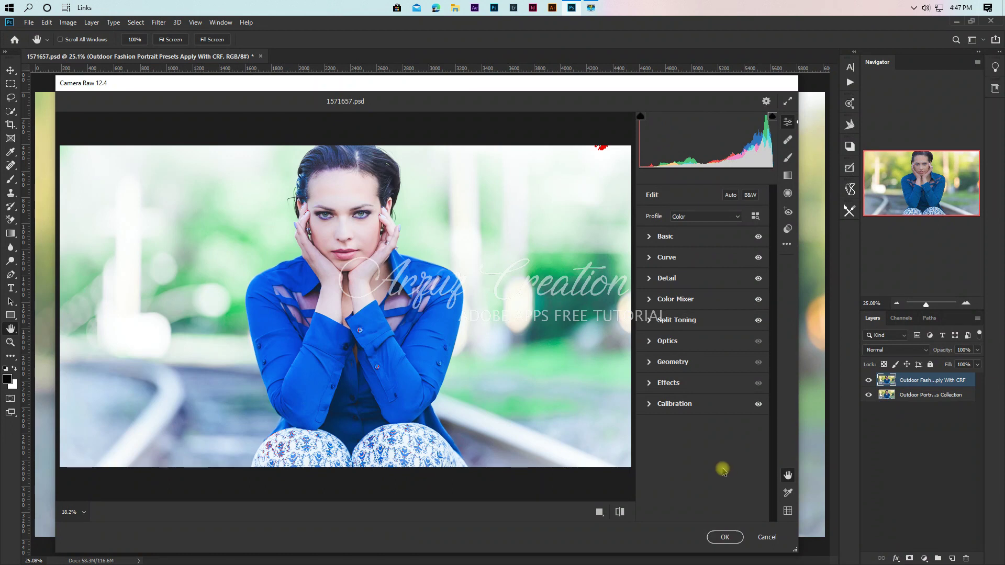
# Compare preset 5 side by side, return to Single View, and toggle back to the original
pyautogui.click(602, 515)
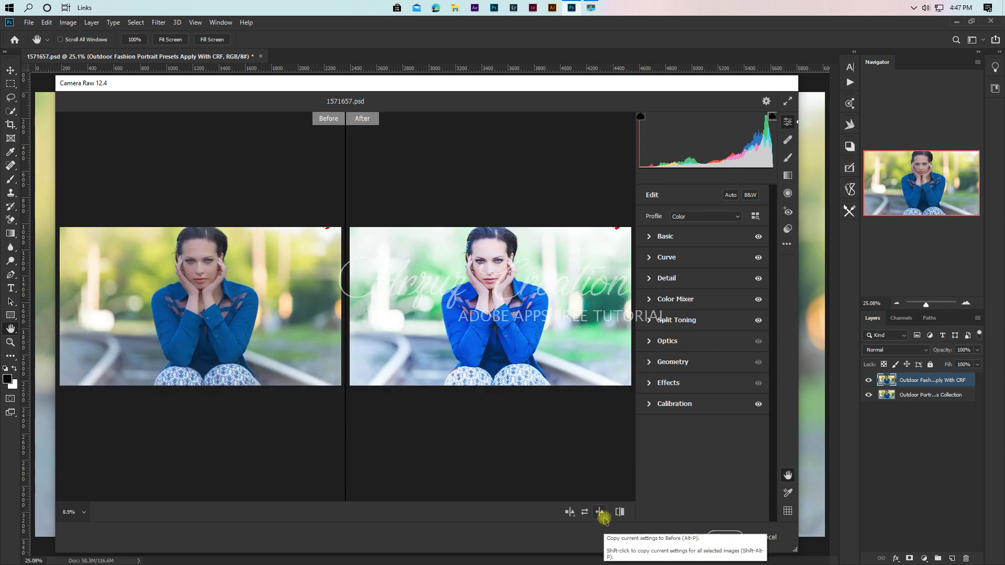
pyautogui.click(571, 513)
pyautogui.click(596, 434)
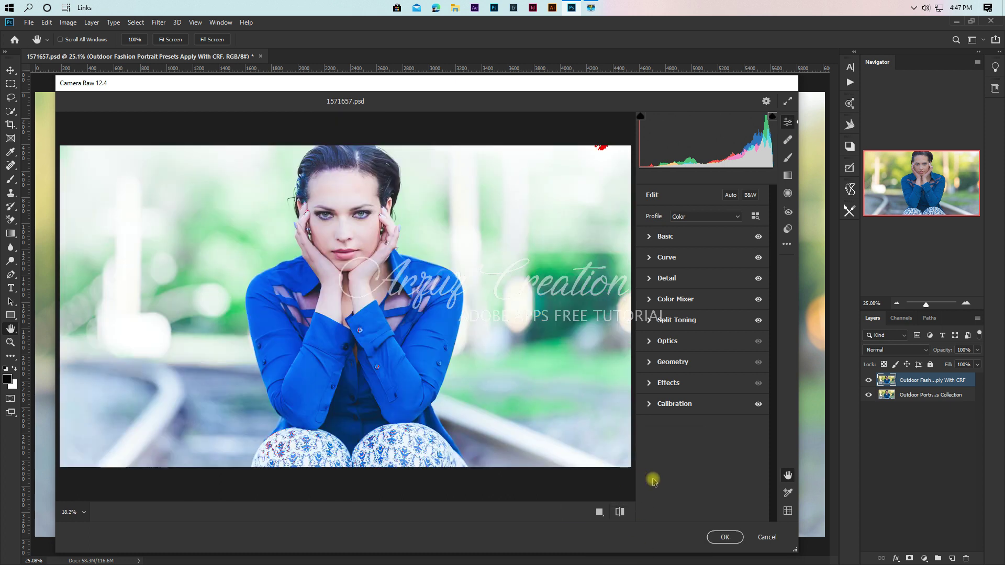
pyautogui.press('\\')
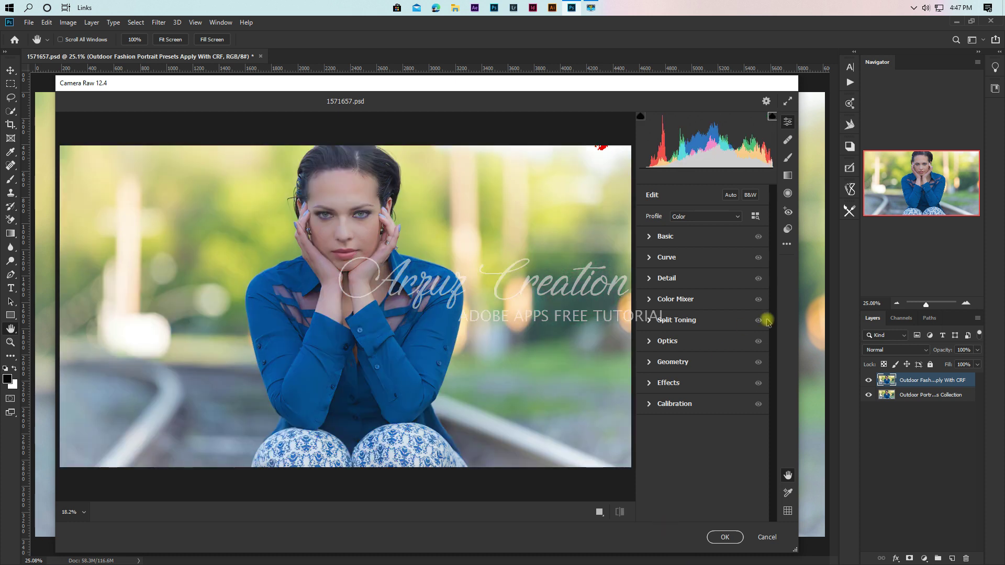
# Load the '2020 6.xmp' preset through Load Settings
pyautogui.click(786, 246)
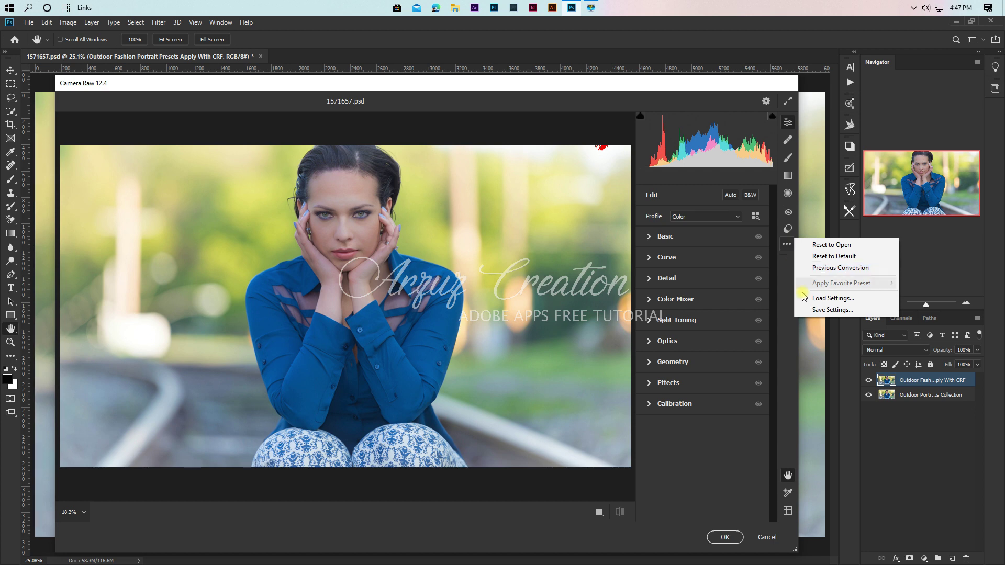
pyautogui.click(870, 301)
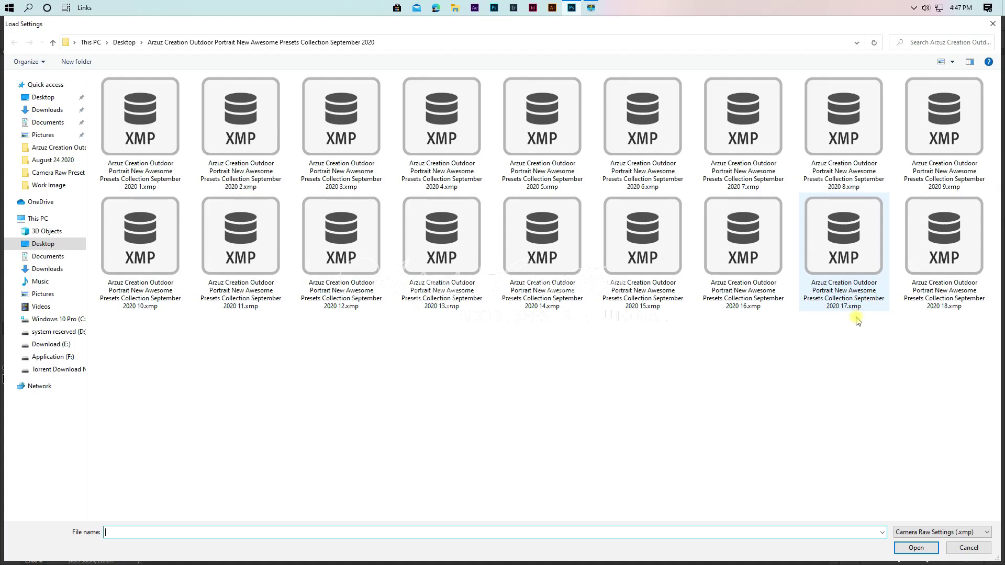
pyautogui.click(658, 172)
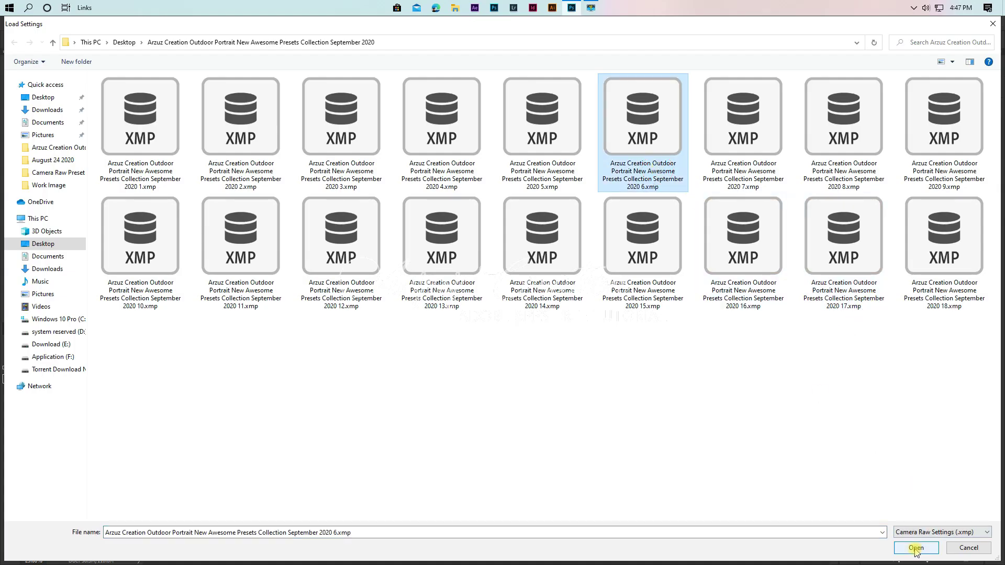
pyautogui.click(915, 548)
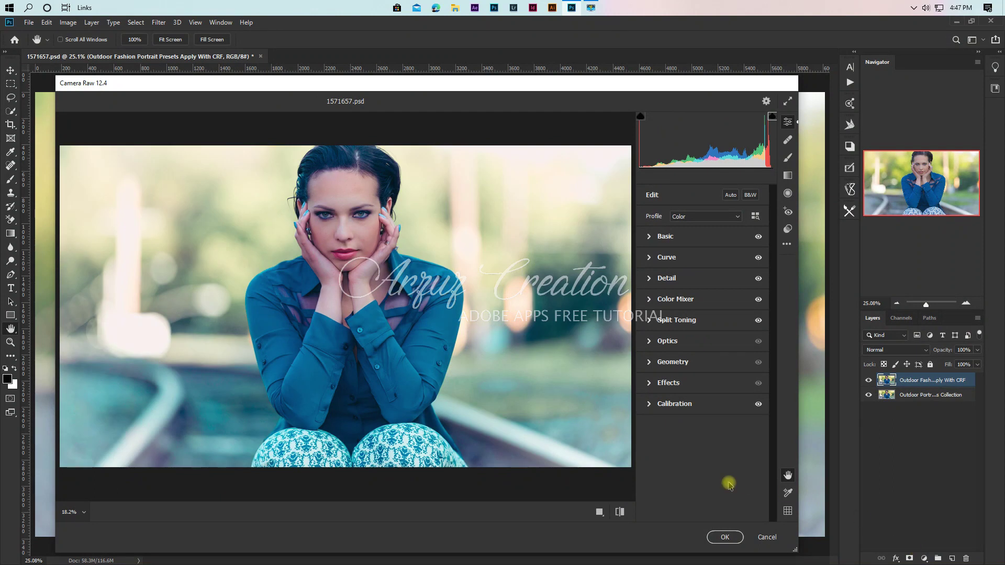
# Compare preset 6 side by side, then return to a single full preview
pyautogui.click(600, 514)
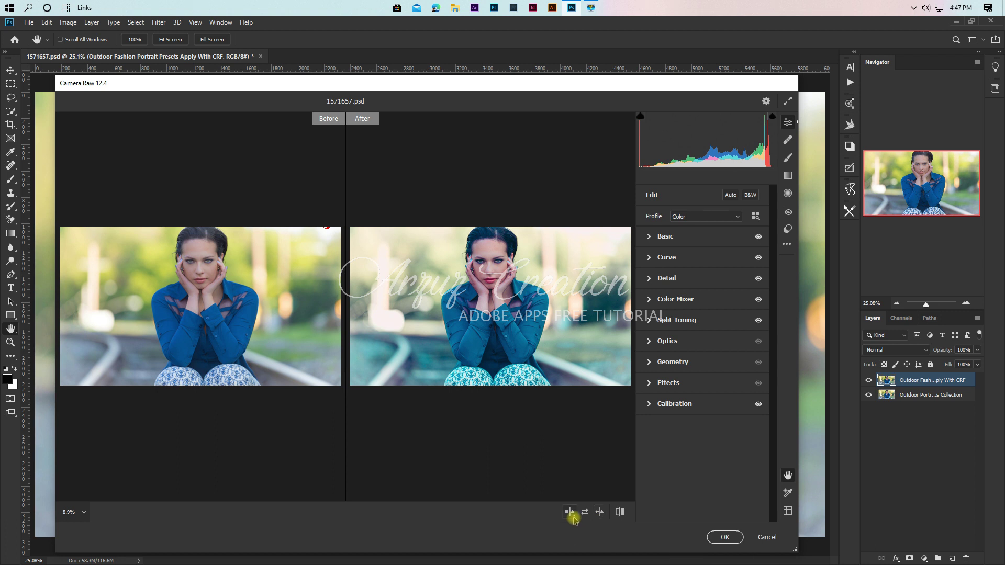
pyautogui.click(570, 513)
pyautogui.click(602, 435)
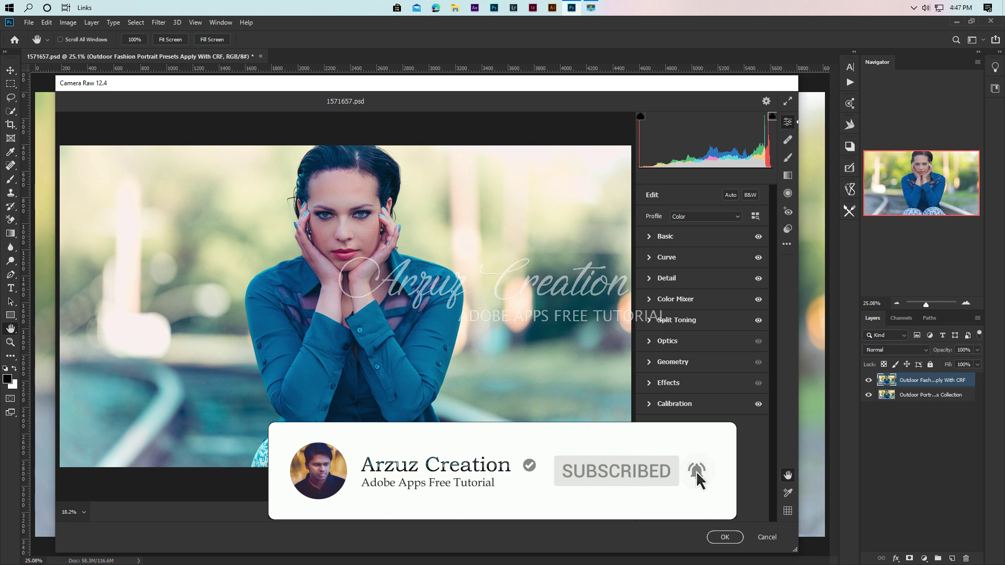
# Revert to the original photo, then load the 2020 8.xmp preset via Load Settings
pyautogui.press('p')
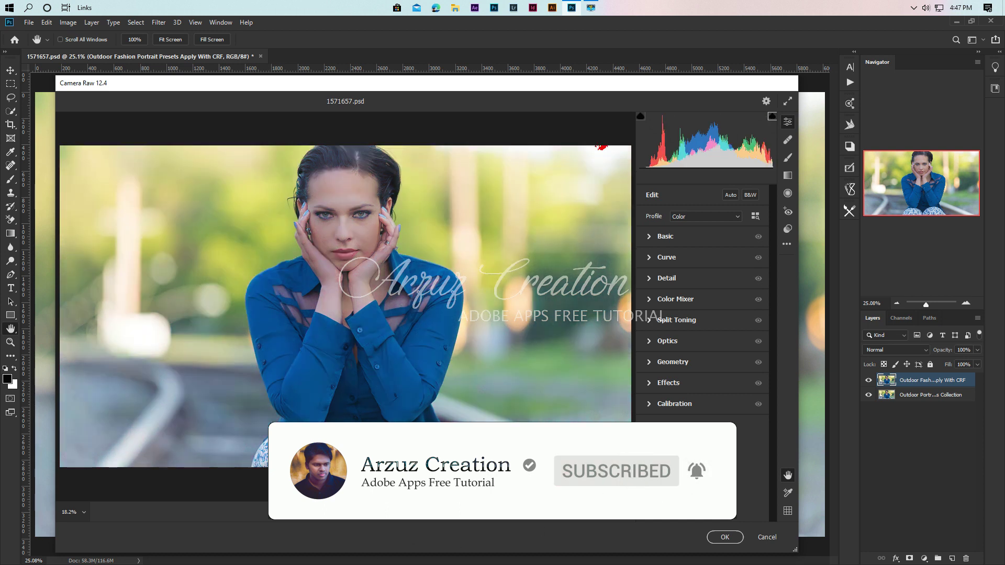
pyautogui.click(786, 244)
pyautogui.click(826, 298)
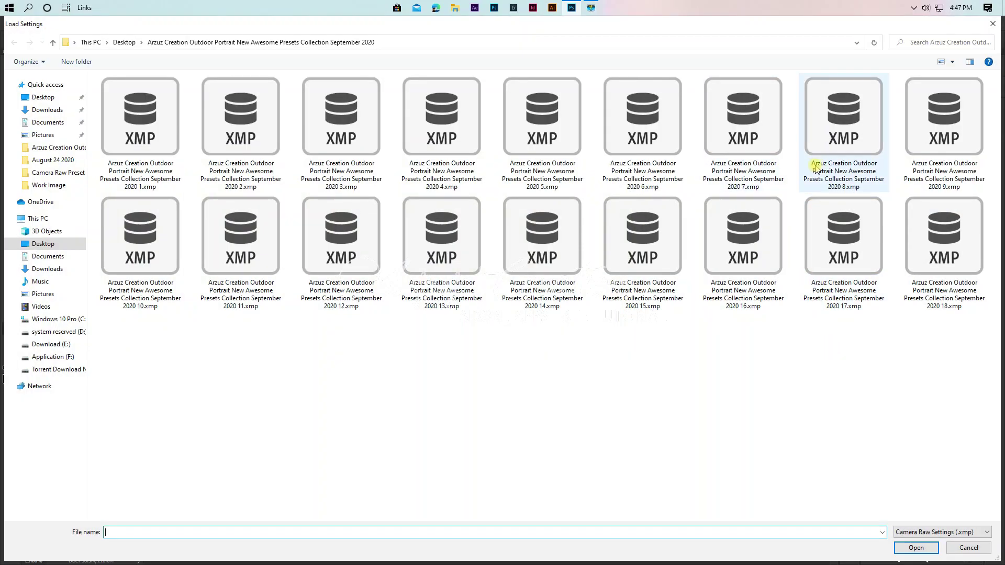
pyautogui.click(815, 167)
pyautogui.doubleClick(831, 172)
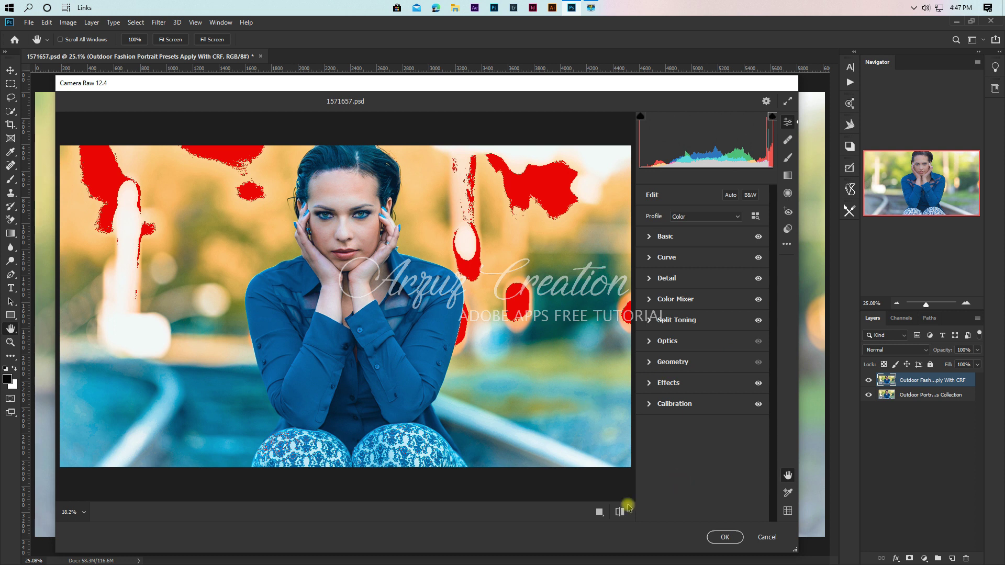
# Compare preset 8 with the original in Before/After view, then return to Single View
pyautogui.click(600, 513)
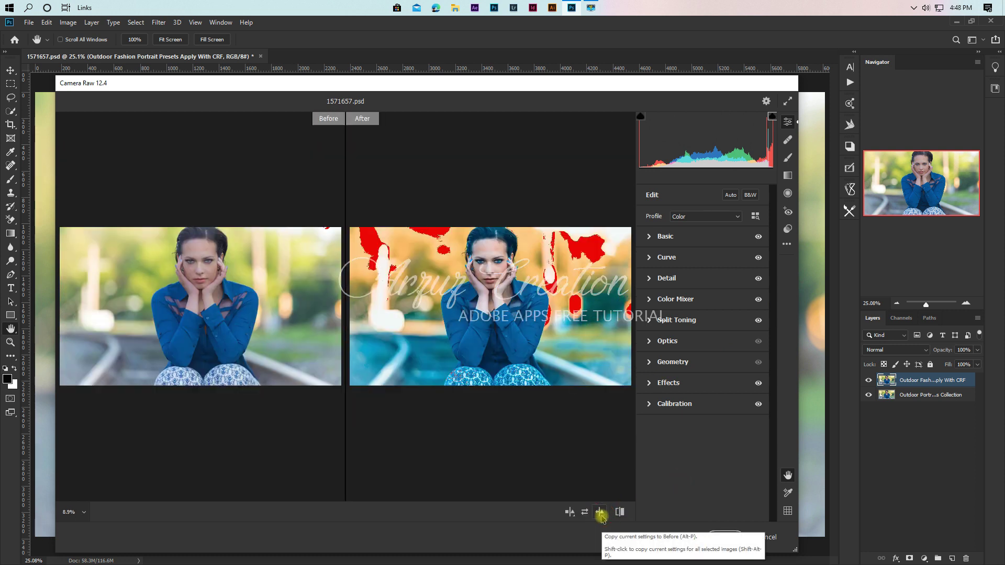
pyautogui.rightClick(570, 515)
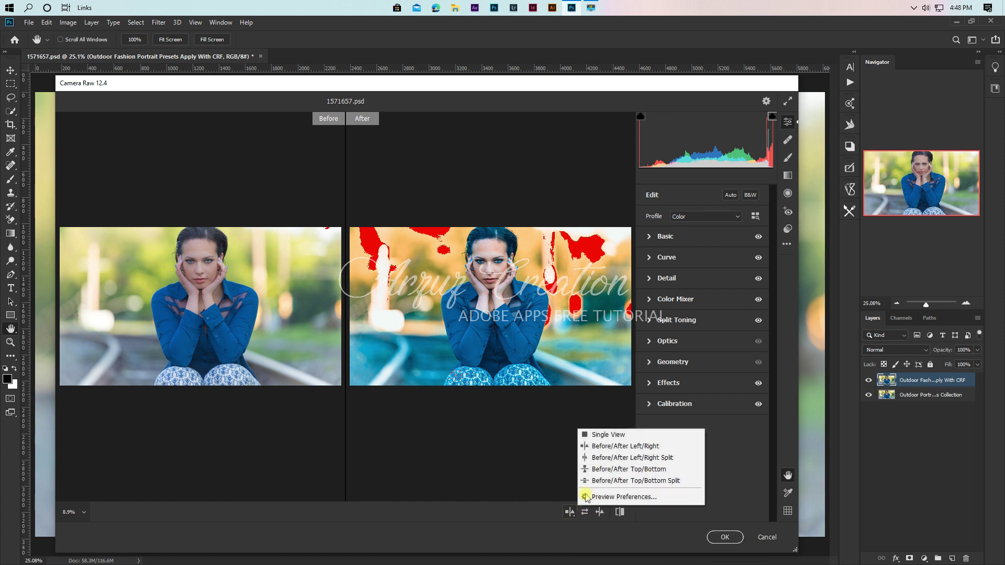
pyautogui.click(631, 436)
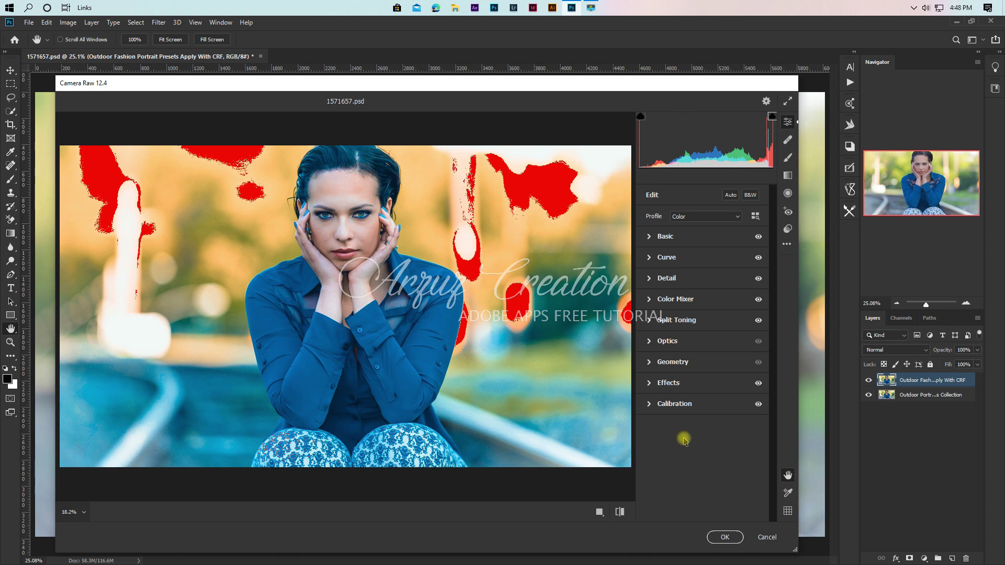
# Load the September 2020 9.xmp preset, compare it side by side, and apply it with OK
pyautogui.click(787, 243)
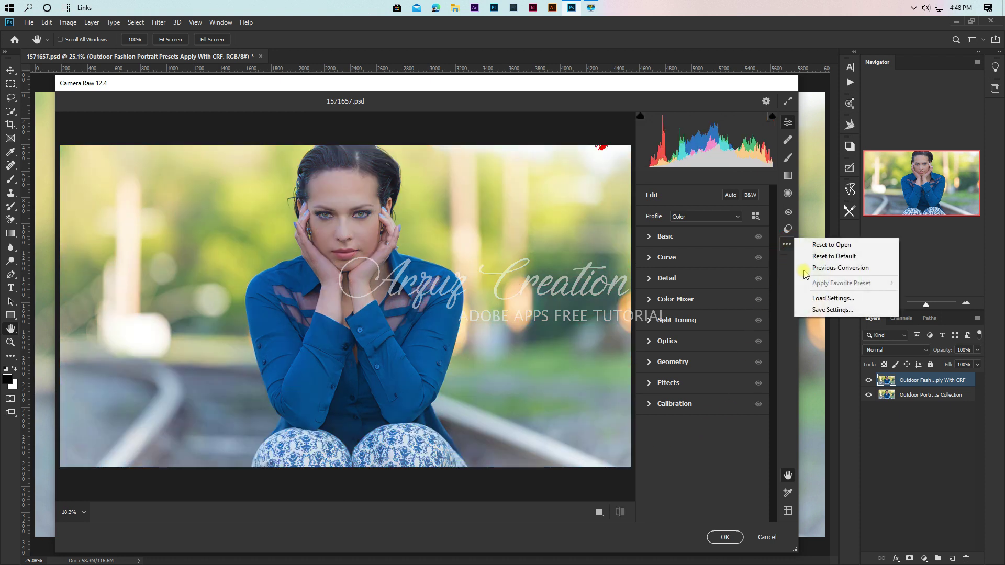
pyautogui.click(861, 298)
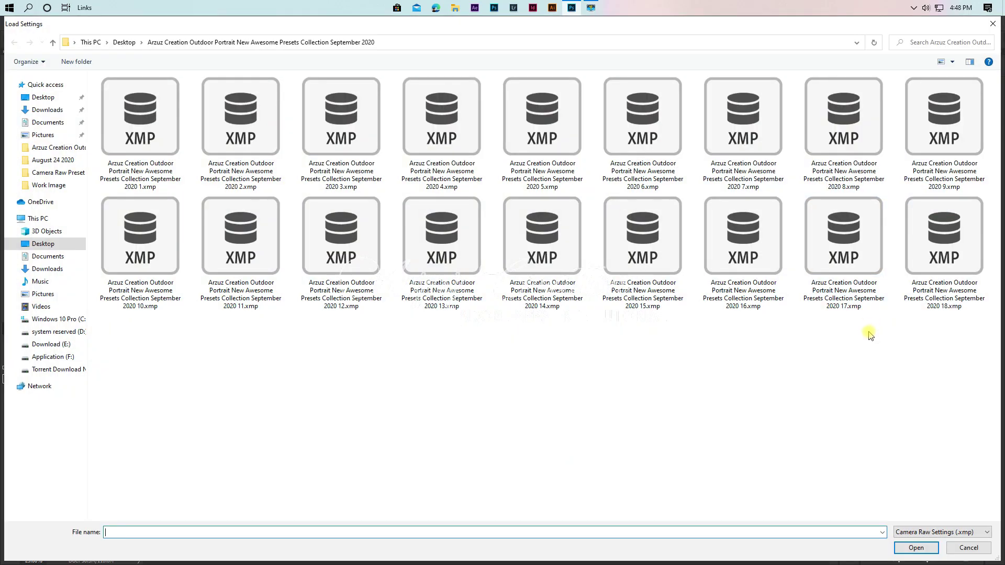
pyautogui.click(919, 168)
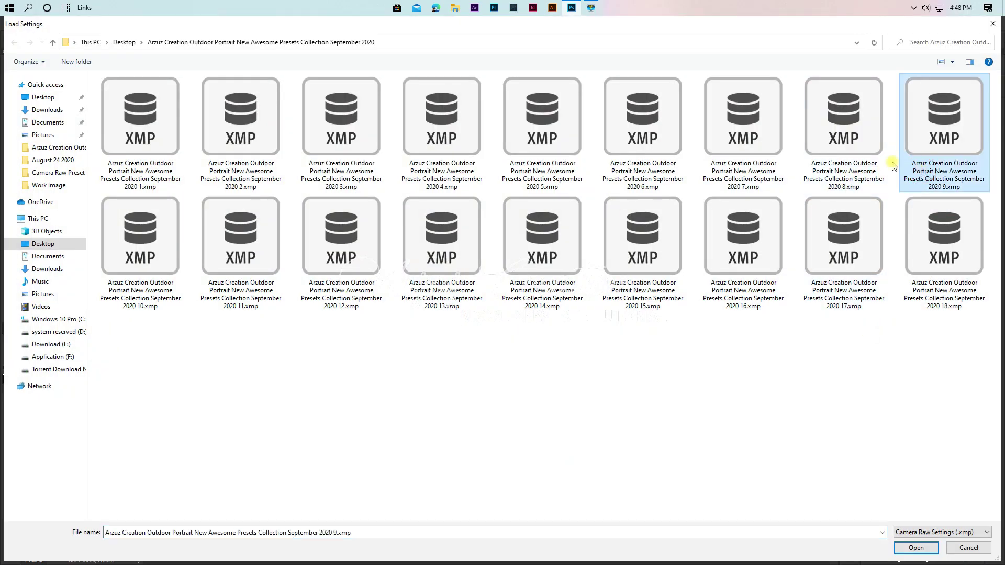
pyautogui.doubleClick(915, 157)
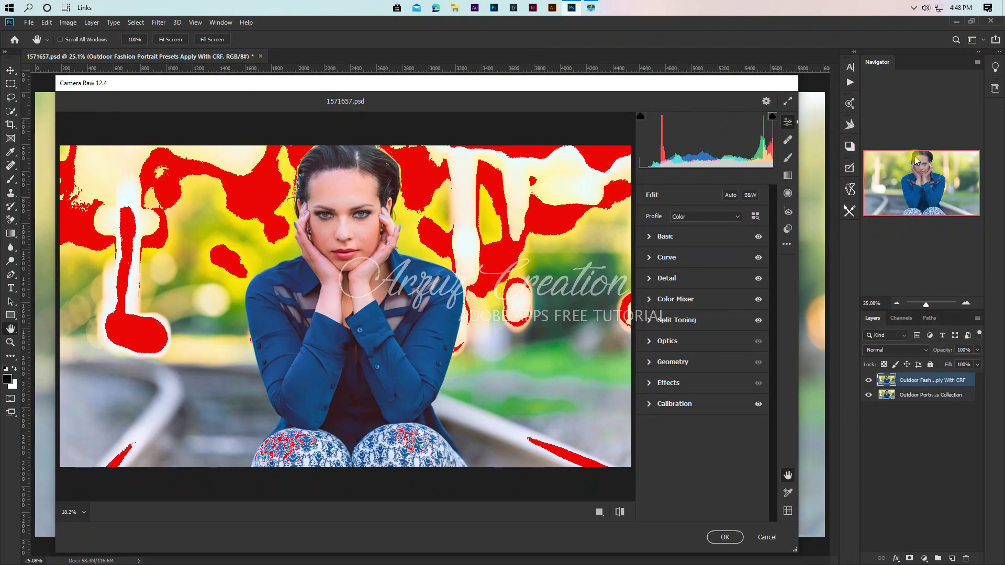
pyautogui.click(600, 512)
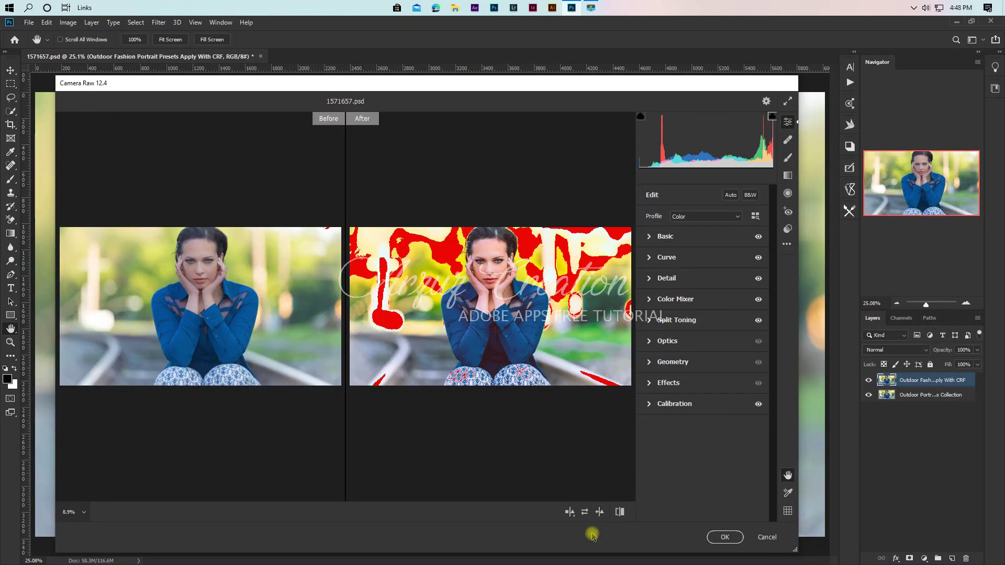
pyautogui.click(724, 538)
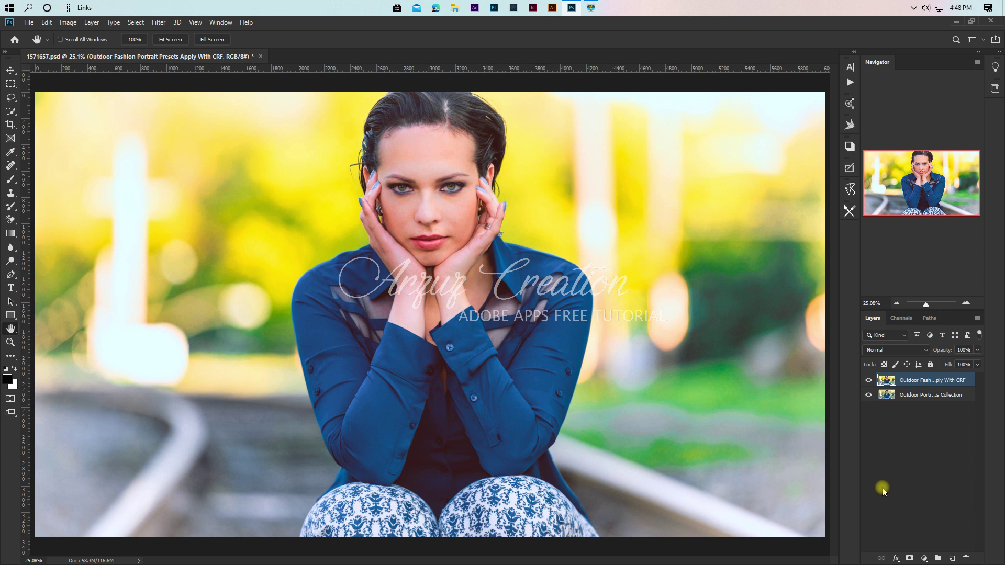
# Toggle the top layer's visibility to compare with the original, then reopen Camera Raw with Ctrl+Shift+A
pyautogui.click(868, 381)
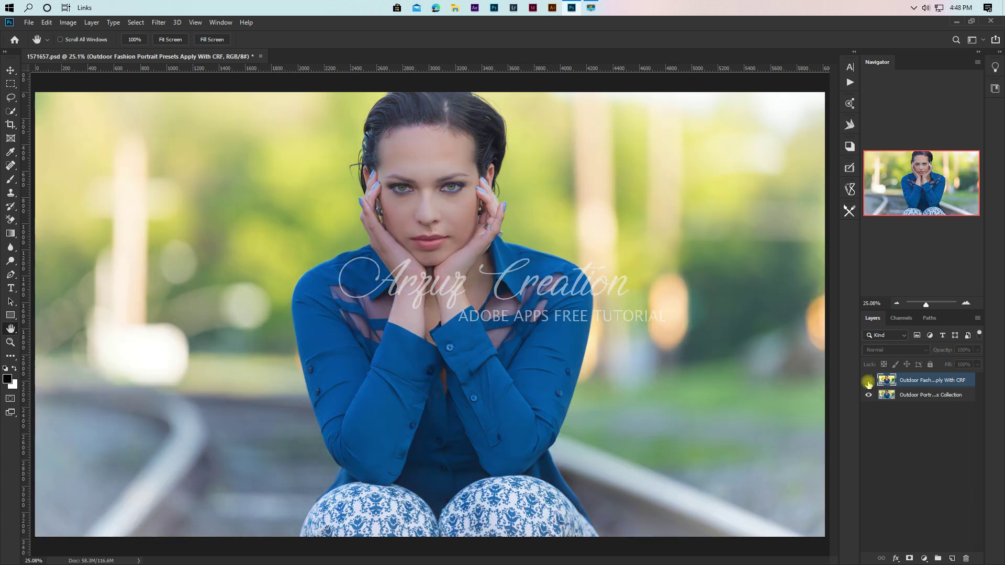
pyautogui.click(868, 382)
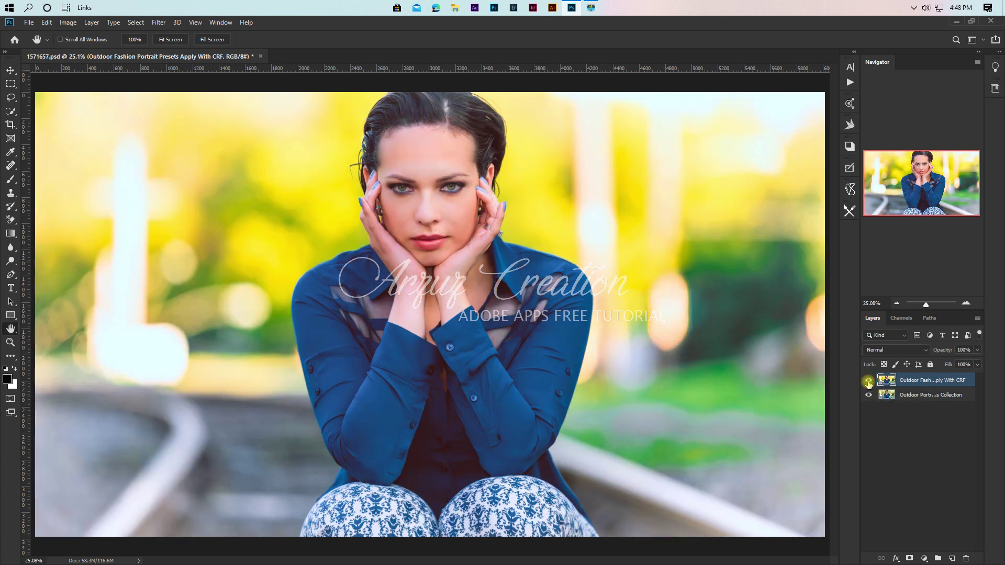
pyautogui.click(868, 382)
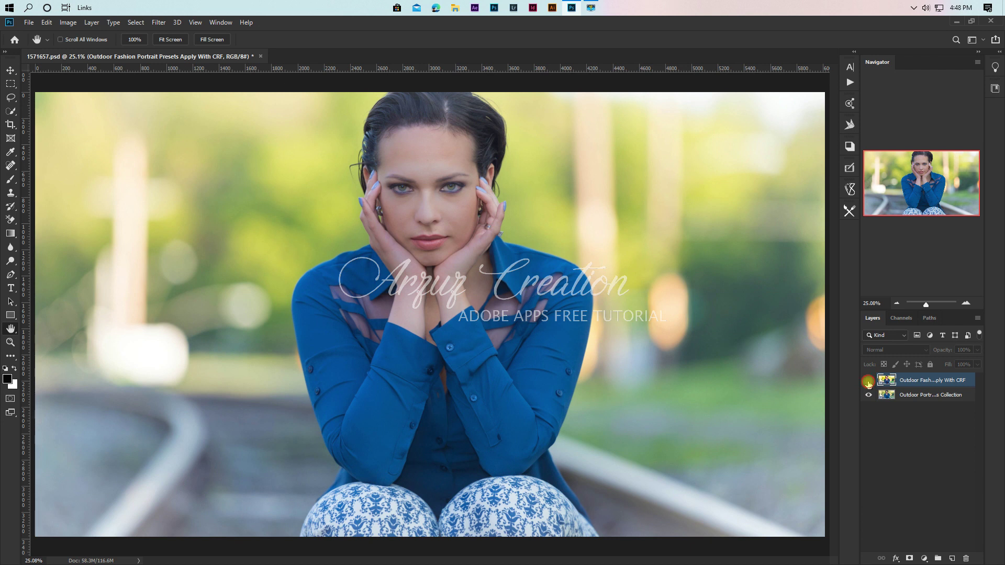
pyautogui.click(868, 381)
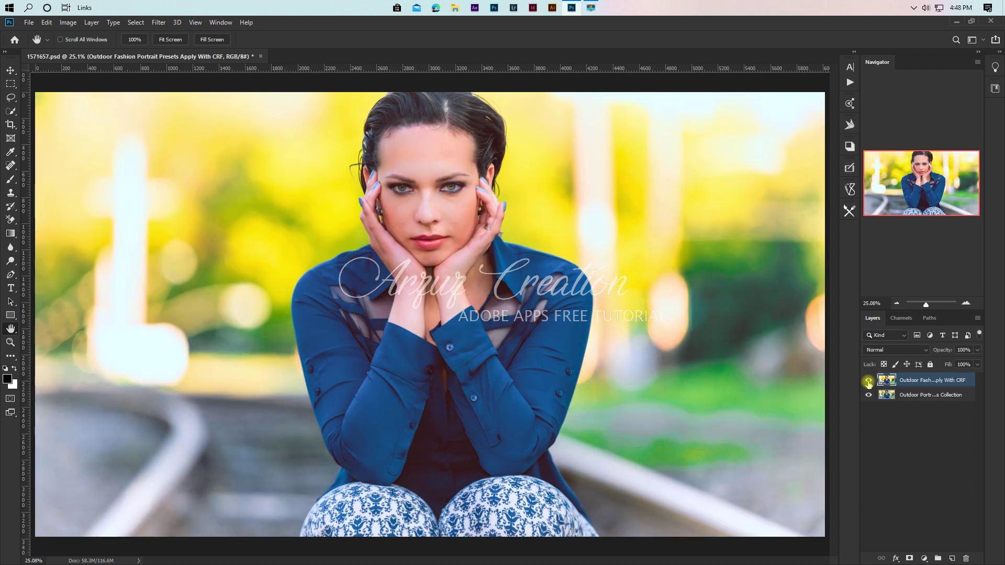
pyautogui.click(868, 382)
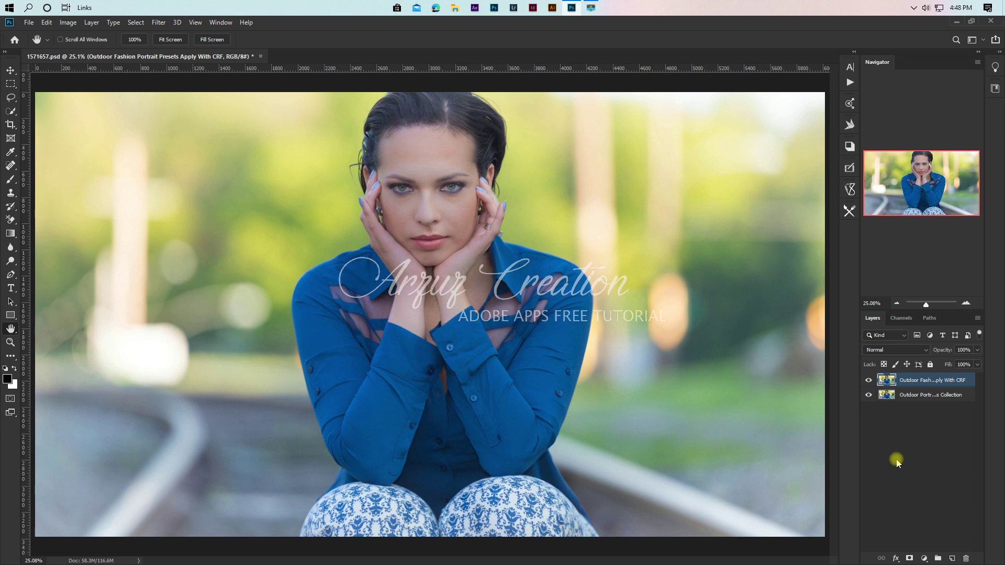
pyautogui.hotkey('shift', 'ctrl', 'a')
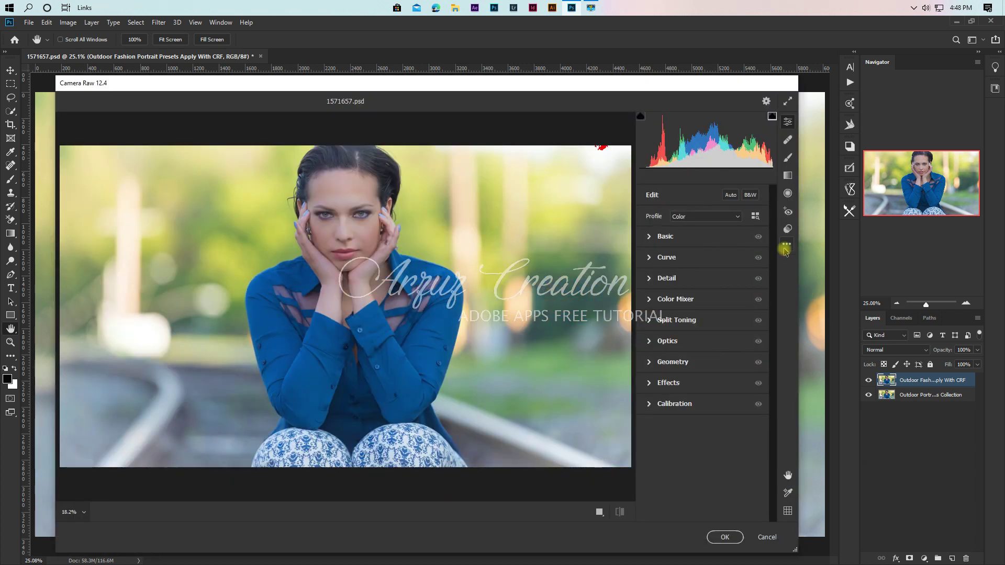
# Load the 2020 10.xmp preset and toggle the before/after preview
pyautogui.click(786, 246)
pyautogui.click(868, 298)
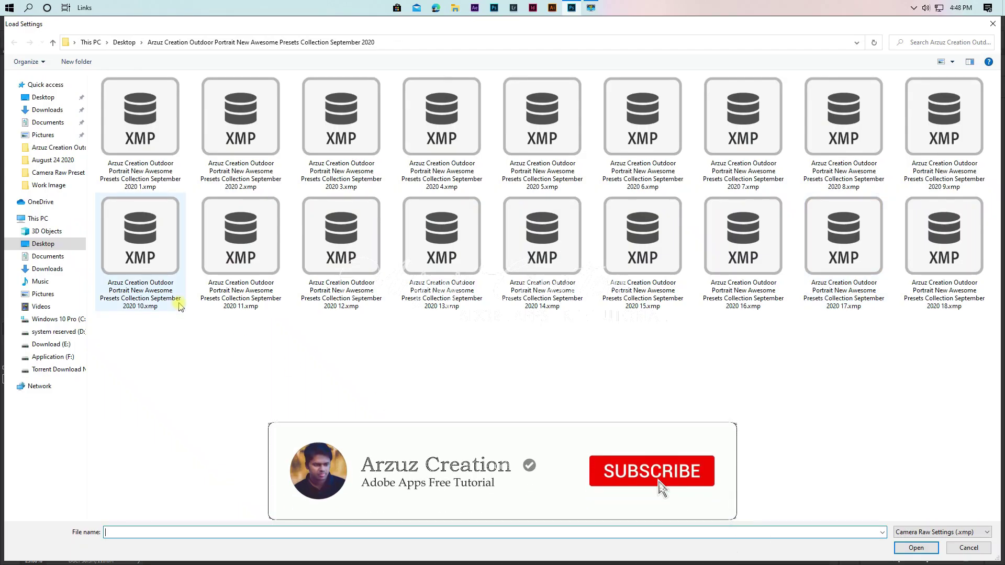
pyautogui.click(177, 302)
pyautogui.click(916, 547)
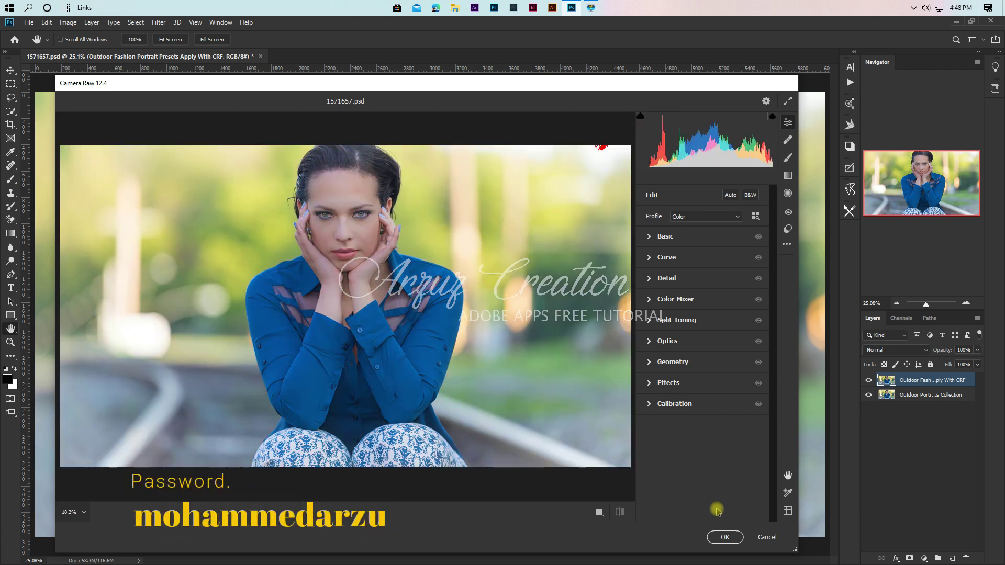
pyautogui.press('\\')
pyautogui.press('\\')
pyautogui.press('\\')
pyautogui.press('\\')
# Load the 2020 11.xmp preset and toggle between it and the original
pyautogui.click(786, 244)
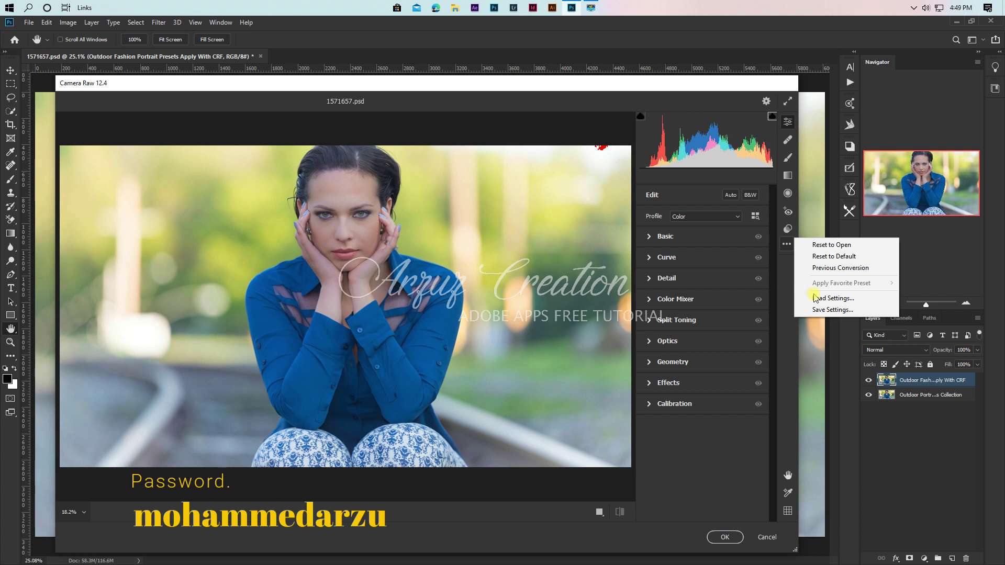
pyautogui.click(854, 298)
pyautogui.doubleClick(227, 293)
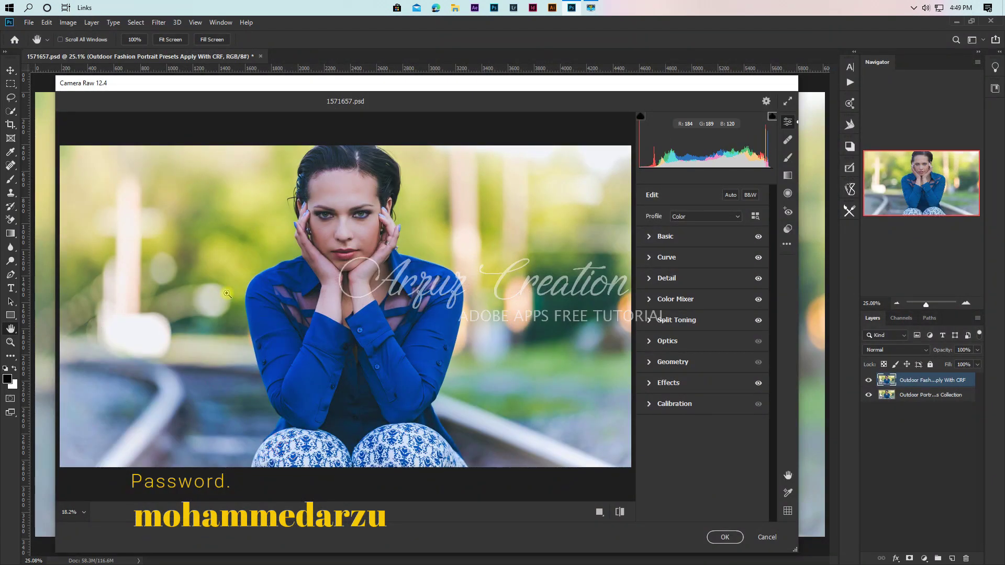
pyautogui.press('\\')
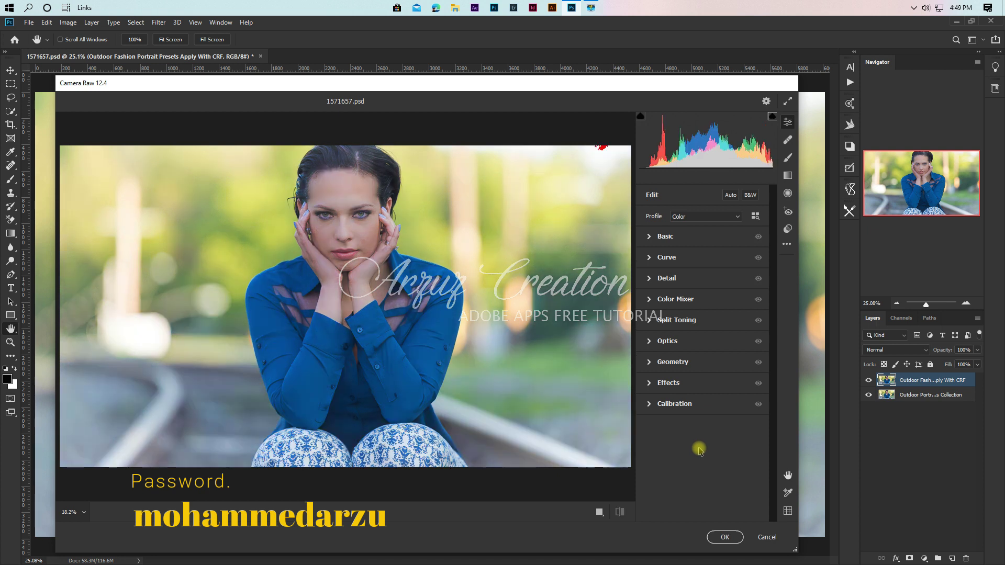
pyautogui.press('\\')
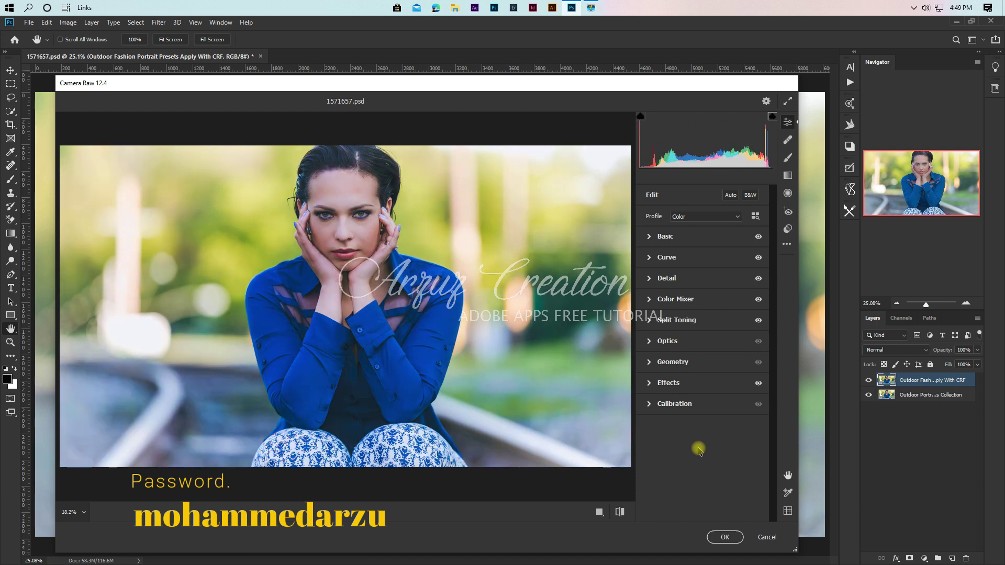
pyautogui.press('\\')
pyautogui.press('\\')
pyautogui.press('\\')
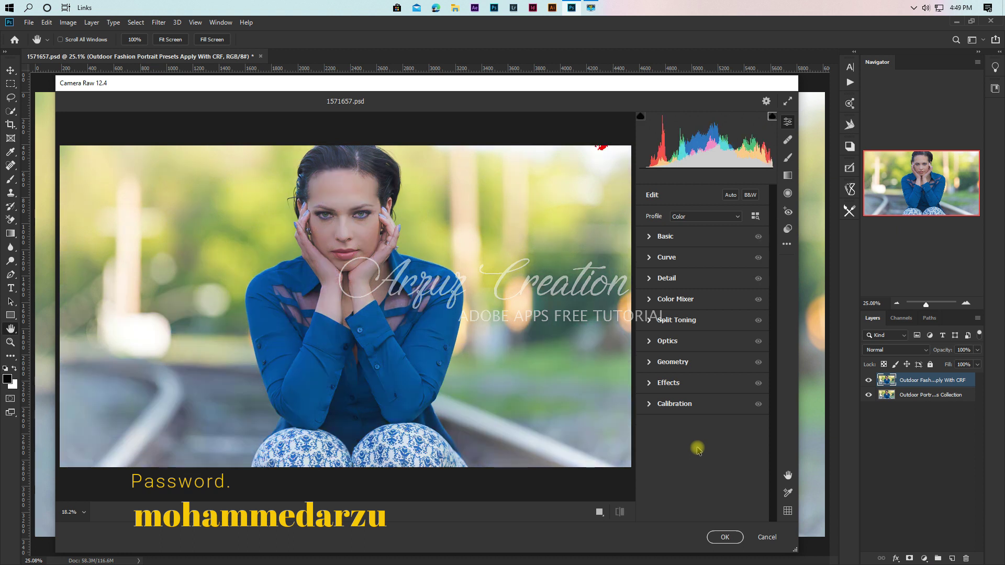
pyautogui.press('\\')
pyautogui.press('\\')
# Load the 2020 12.xmp preset and compare it against the original
pyautogui.click(787, 243)
pyautogui.click(837, 298)
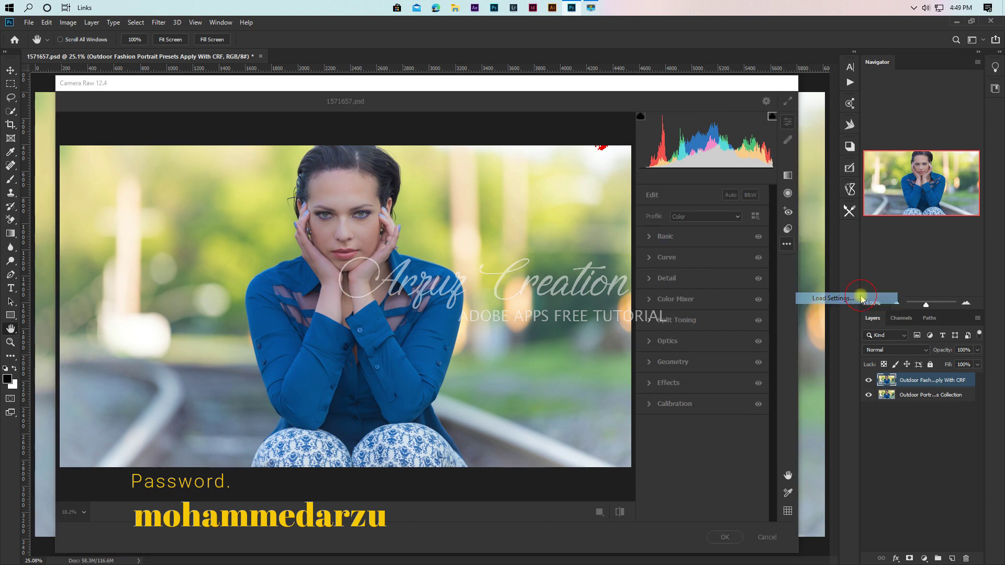
pyautogui.click(373, 304)
pyautogui.doubleClick(373, 303)
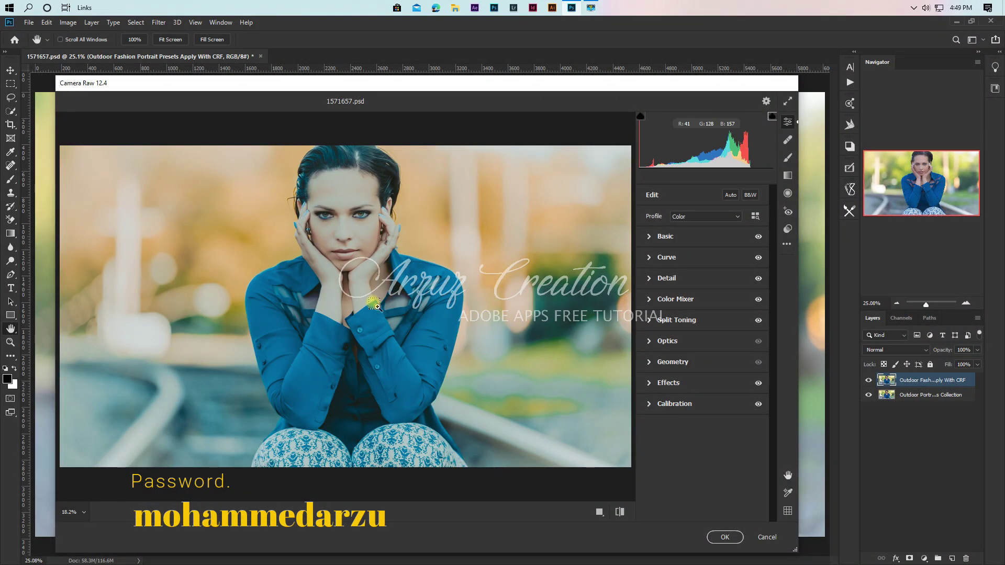
pyautogui.press('\\')
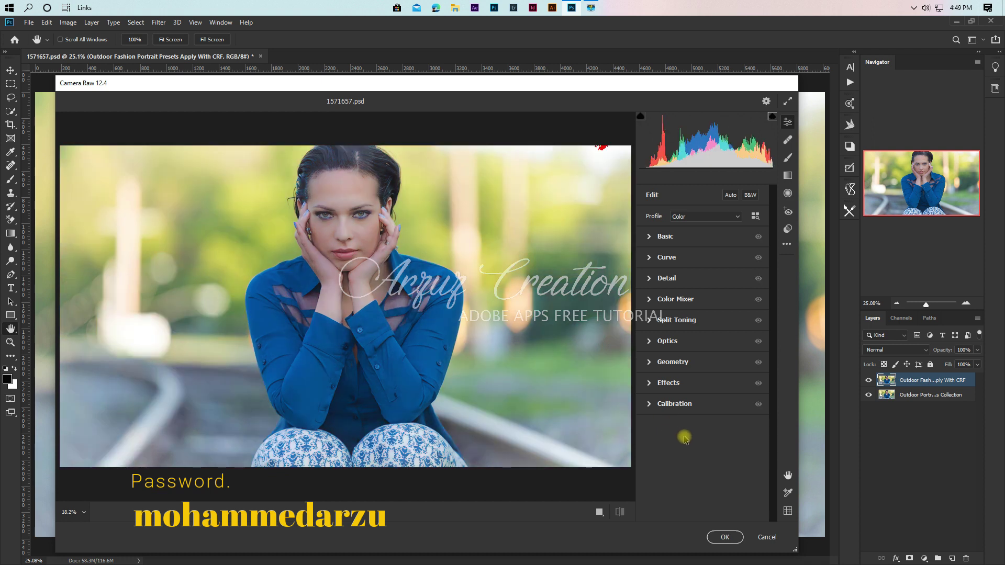
pyautogui.press('\\')
pyautogui.press('\\')
pyautogui.press('\\')
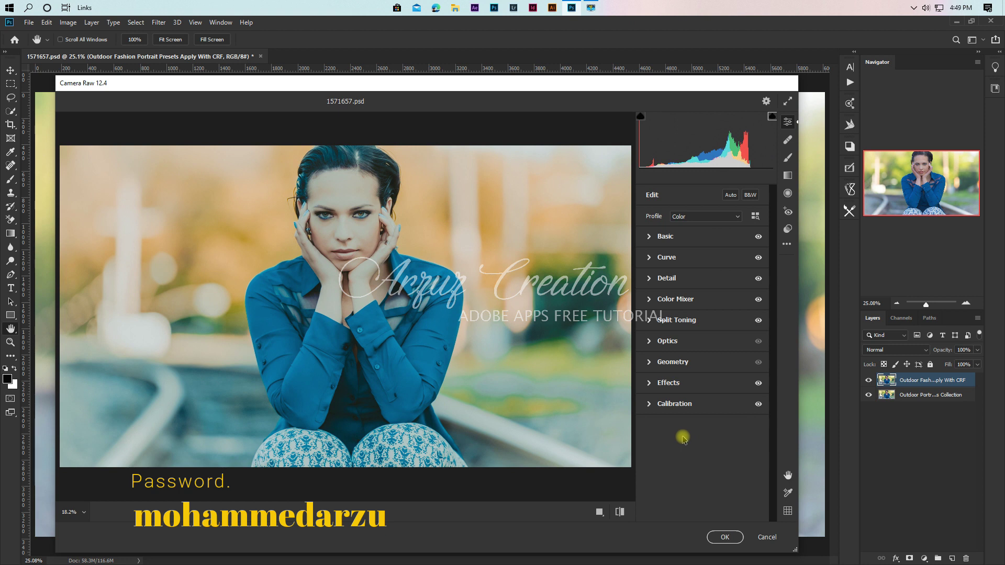
pyautogui.press('\\')
pyautogui.press('\\')
pyautogui.press('\\')
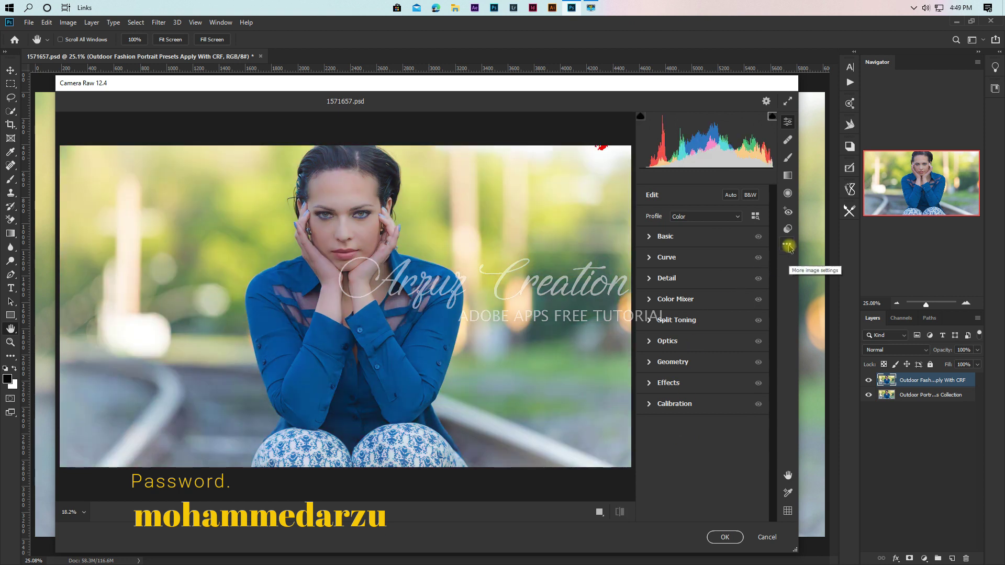
# Load the 2020 13.xmp preset, turning the shirt purple-blue, and compare with P
pyautogui.click(786, 244)
pyautogui.click(858, 298)
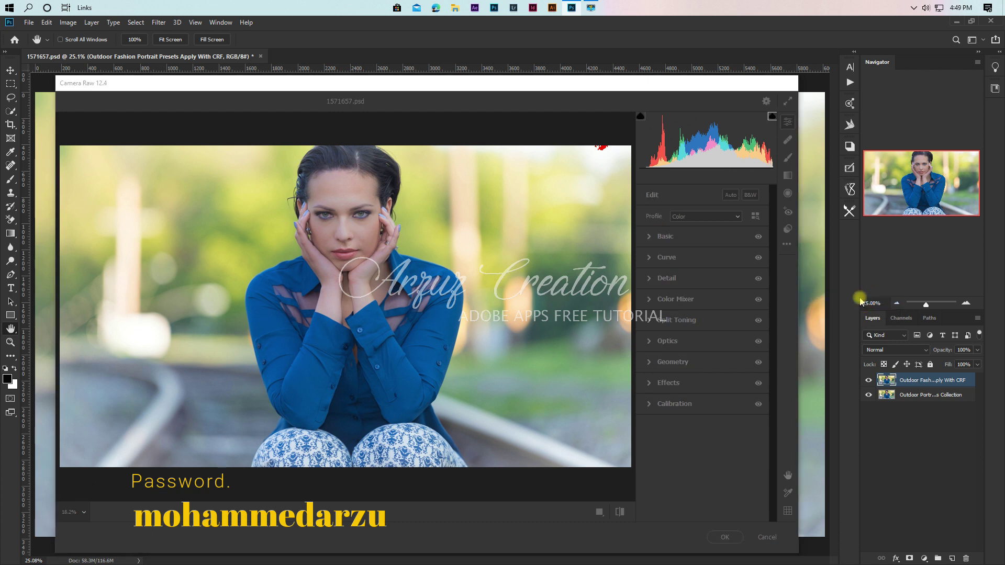
pyautogui.doubleClick(438, 289)
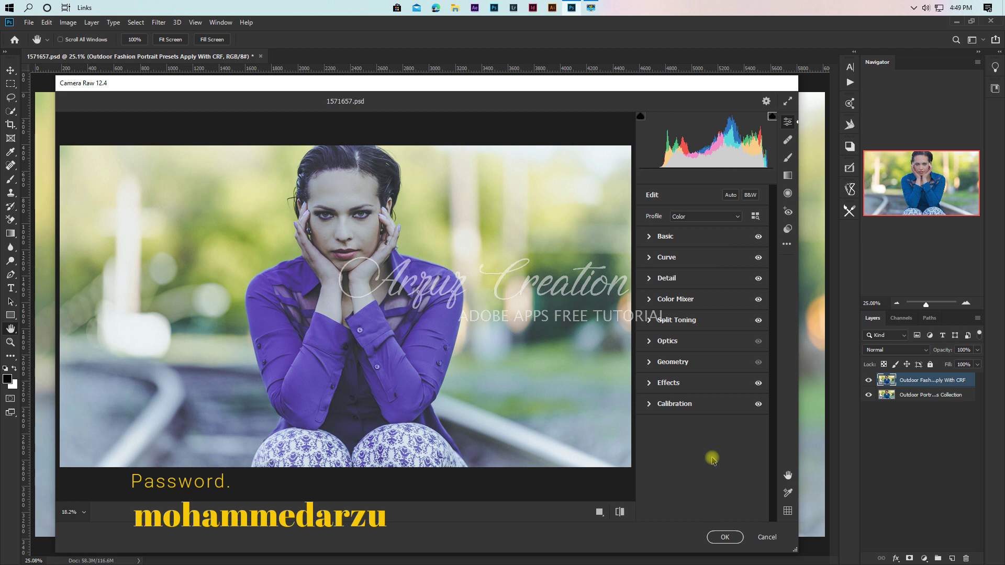
pyautogui.press('p')
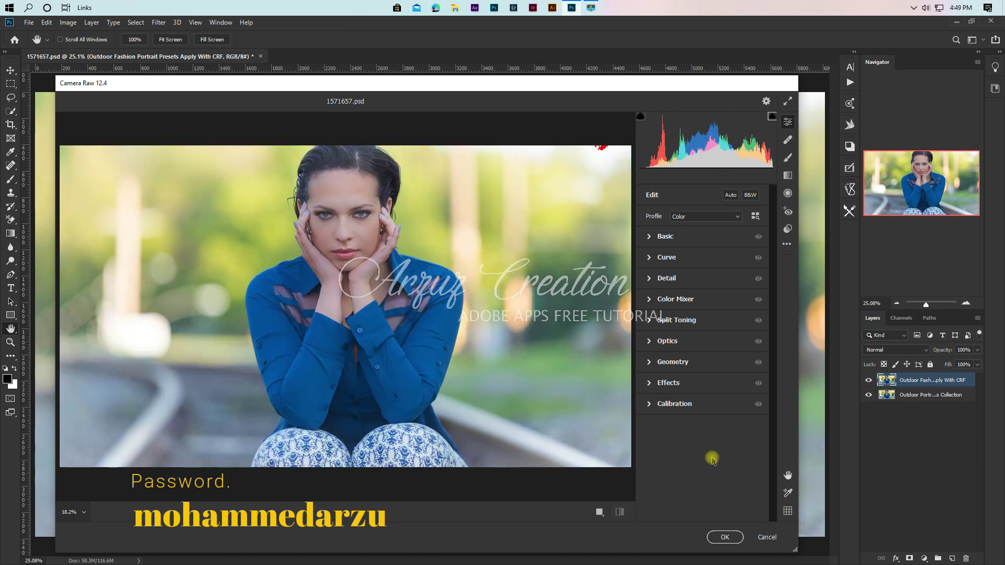
pyautogui.press('p')
pyautogui.press('p')
pyautogui.press('p')
pyautogui.press('p')
pyautogui.press('p')
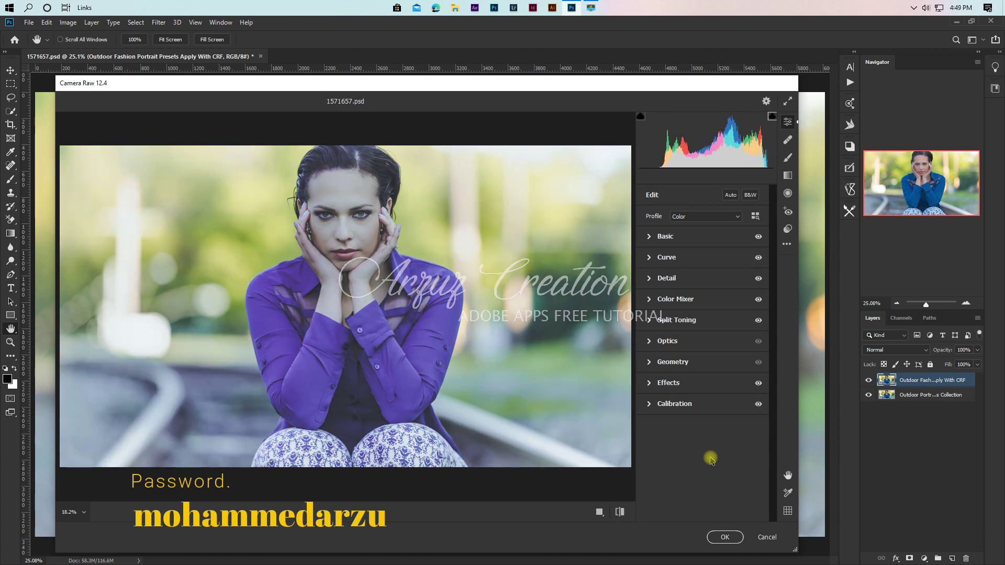
pyautogui.press('p')
# Load the 2020 14.xmp preset and compare it against the original
pyautogui.click(786, 244)
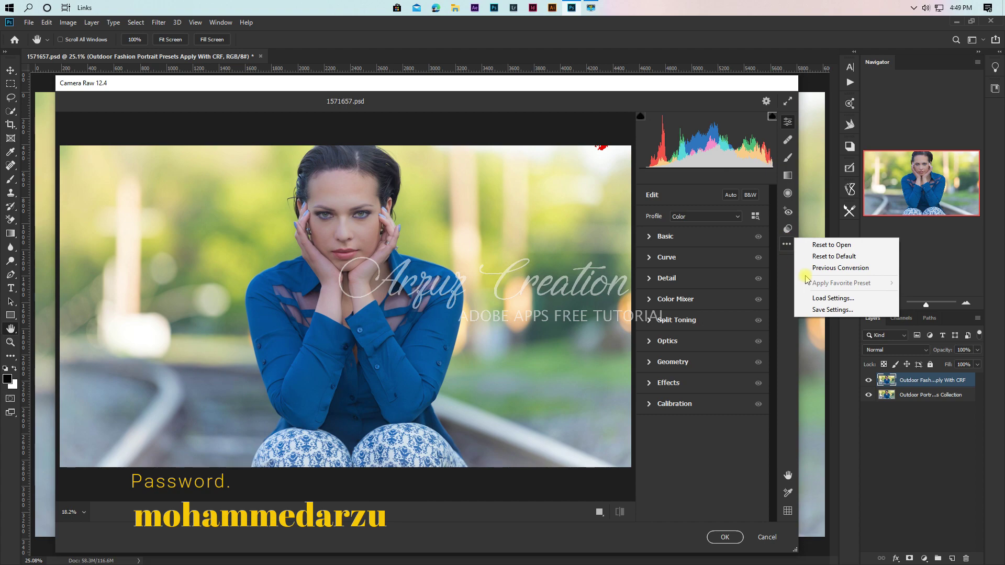
pyautogui.click(817, 298)
pyautogui.doubleClick(540, 291)
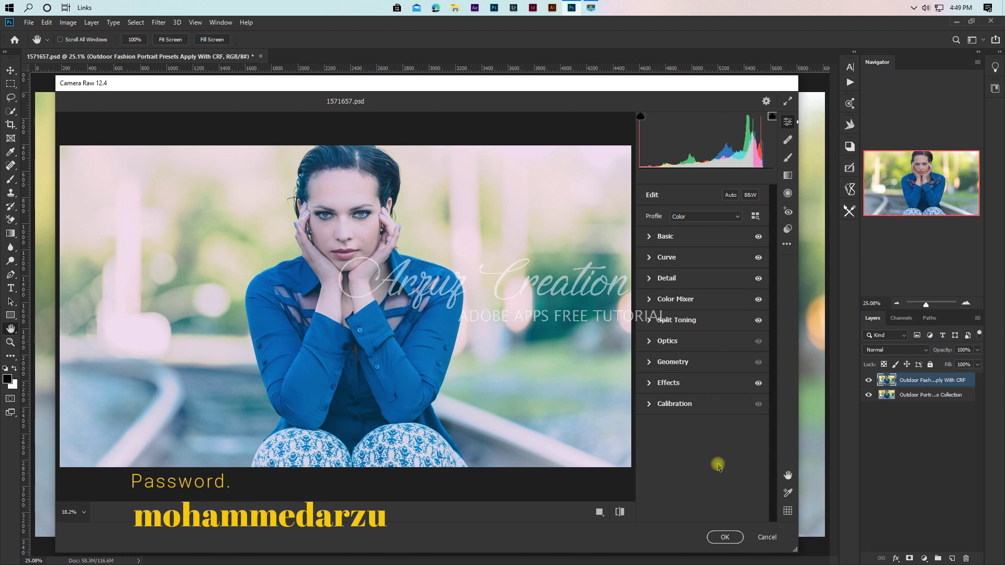
pyautogui.press('p')
pyautogui.press('p')
pyautogui.press('p')
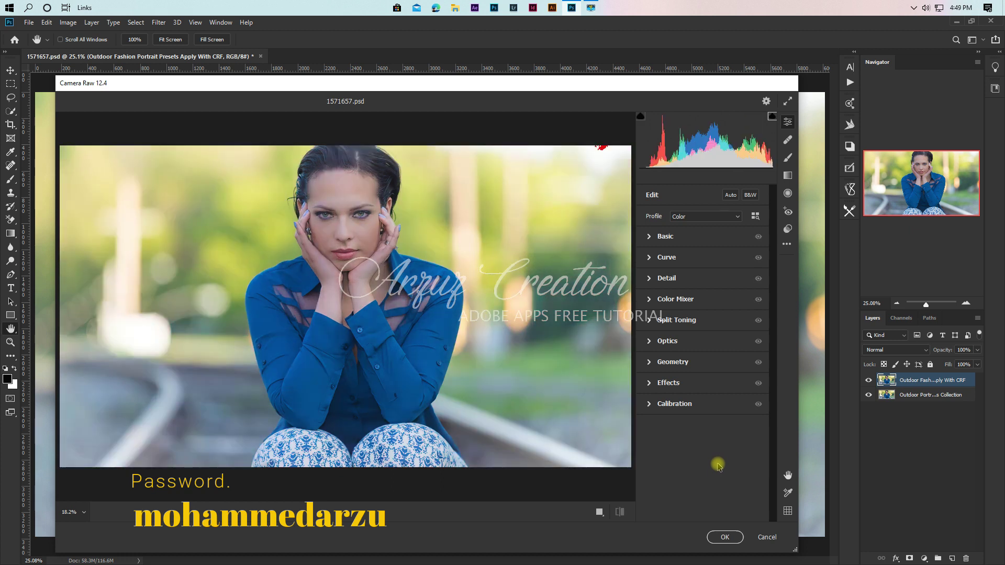
pyautogui.press('p')
pyautogui.press('p')
pyautogui.press('p')
pyautogui.press('p')
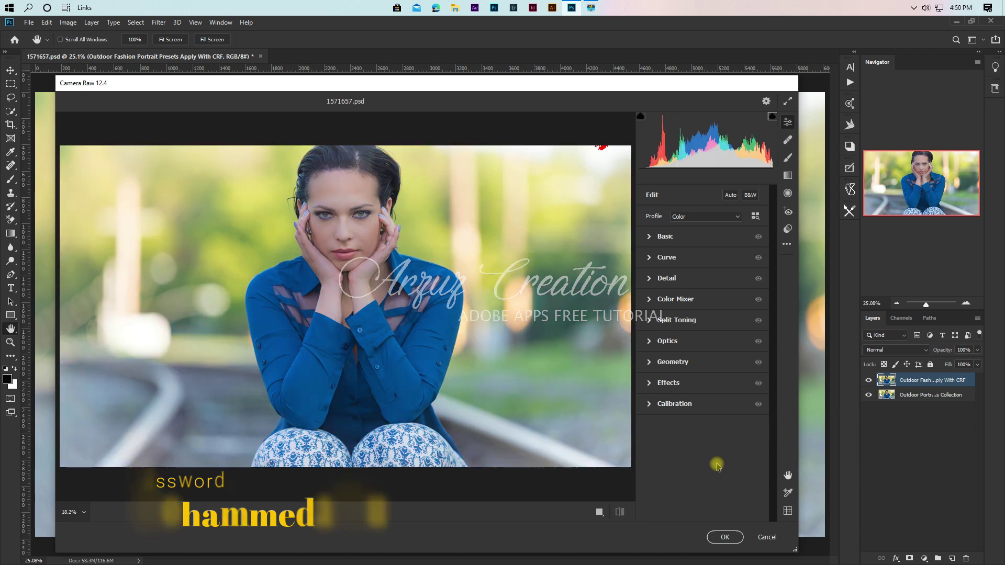
# Load the 2020 15.xmp preset for a vivid-blue look and toggle before/after with P
pyautogui.click(787, 244)
pyautogui.click(847, 298)
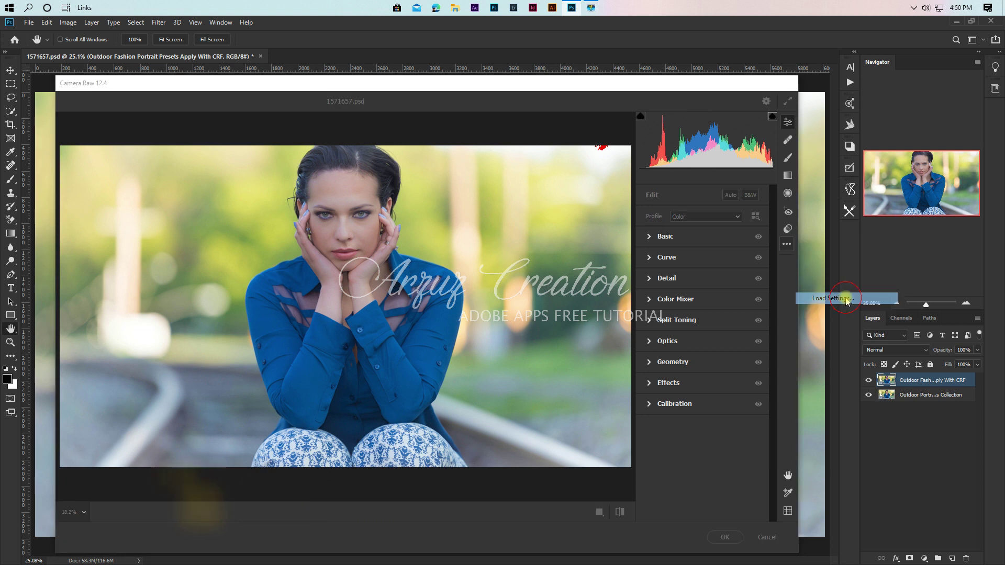
pyautogui.click(662, 302)
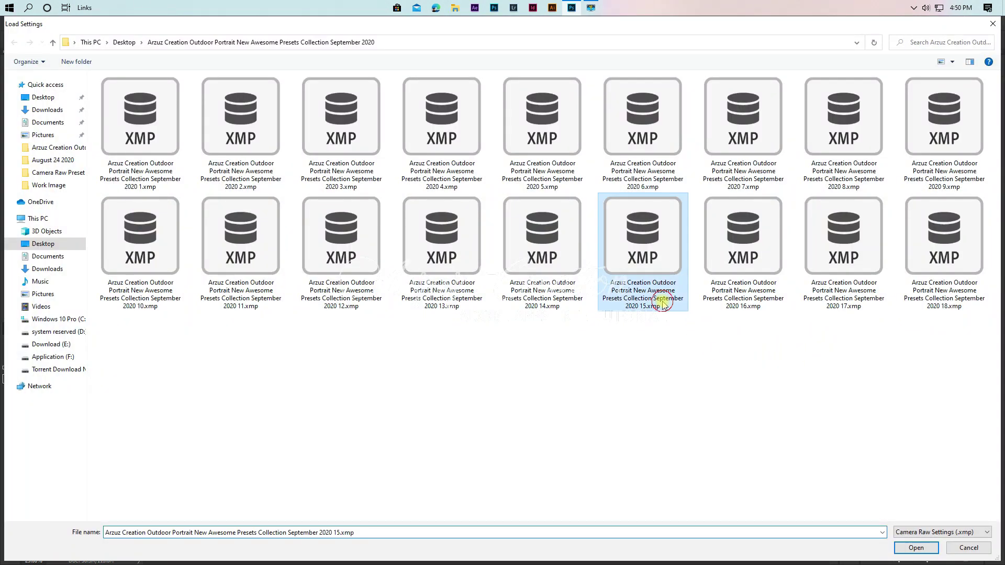
pyautogui.doubleClick(662, 302)
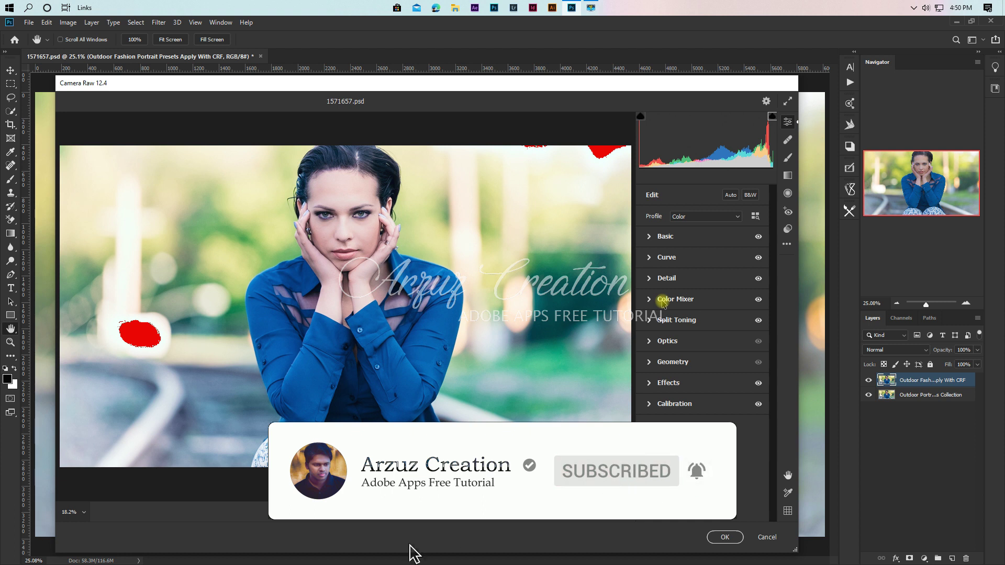
pyautogui.press('p')
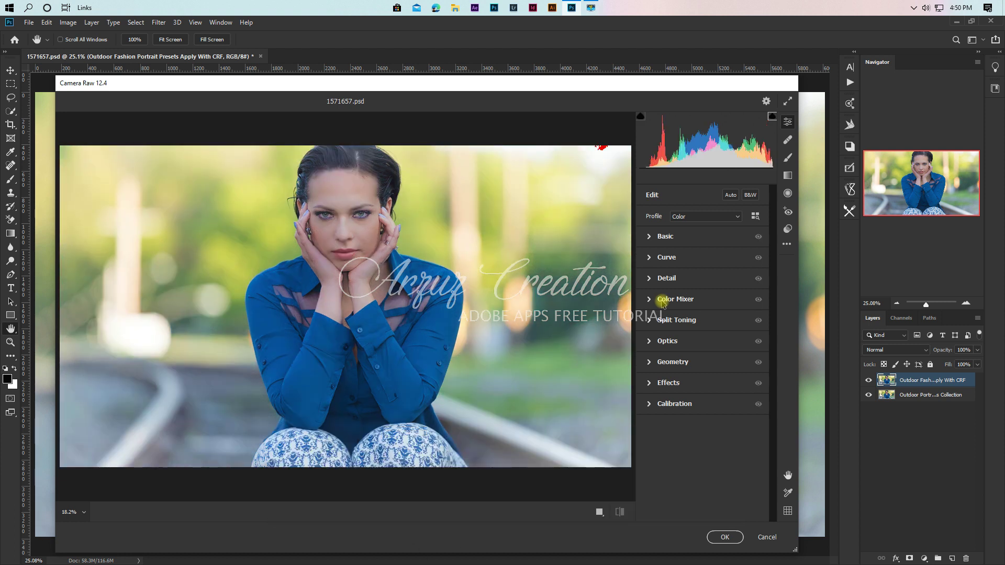
pyautogui.press('p')
pyautogui.press('p')
pyautogui.press('p')
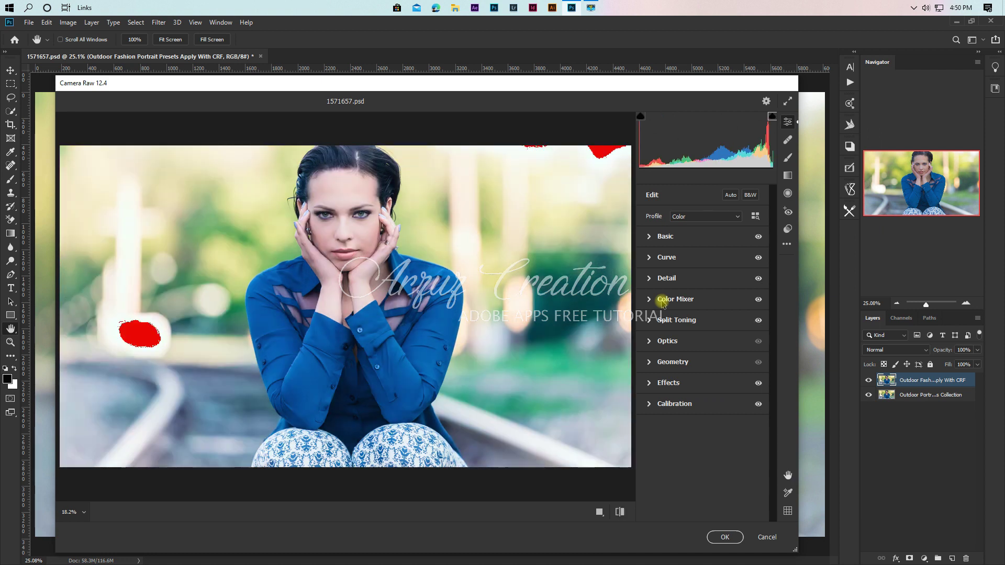
pyautogui.press('p')
pyautogui.press('p')
pyautogui.press('p')
# Load the 2020 17.xmp preset for an indigo-purple shirt and compare with the original
pyautogui.click(786, 244)
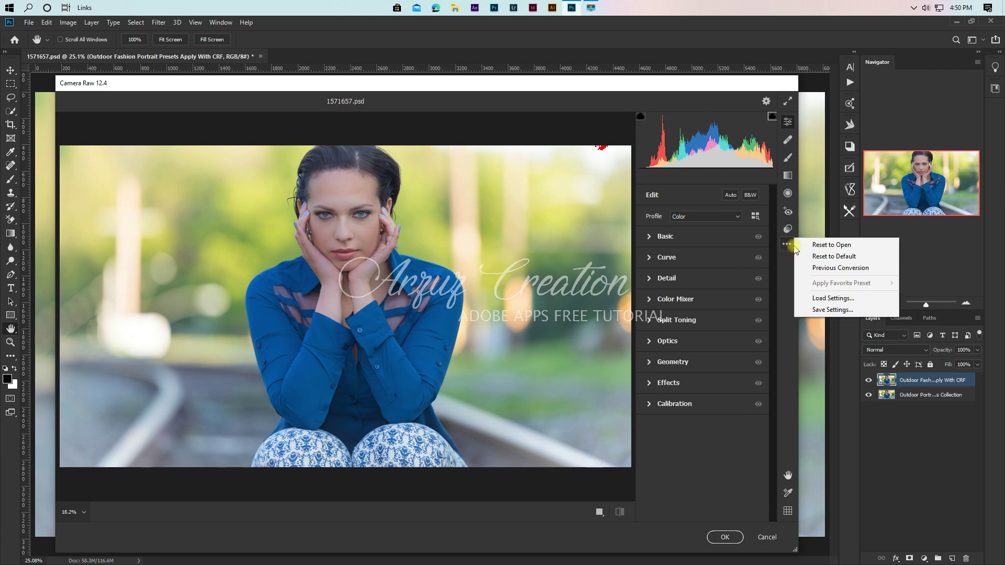
pyautogui.click(855, 298)
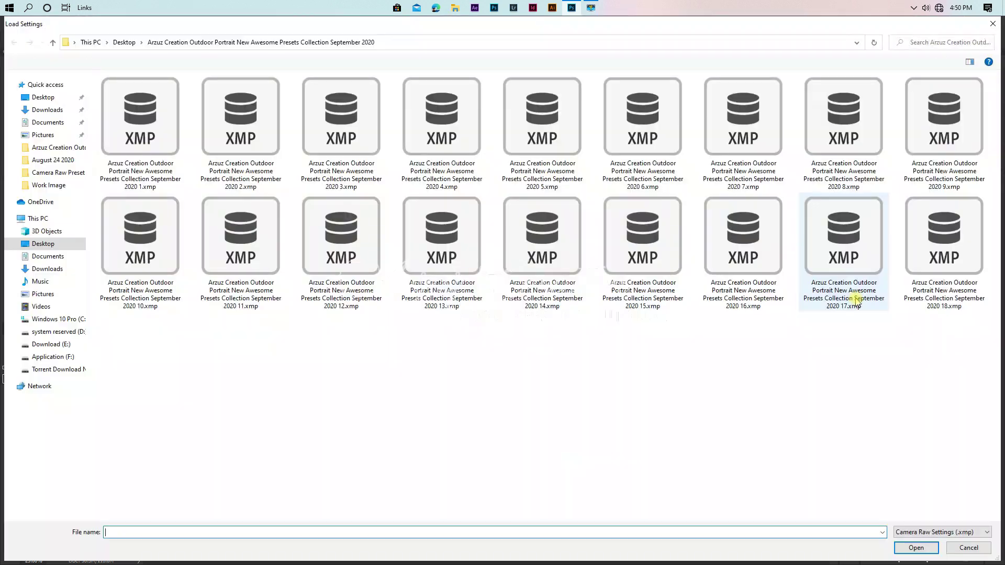
pyautogui.doubleClick(828, 309)
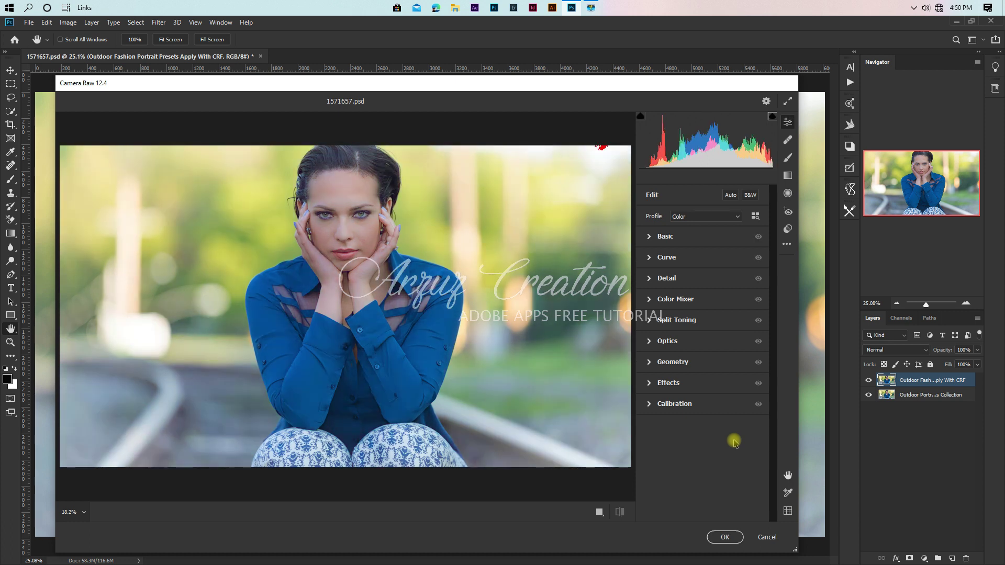
pyautogui.press('\\')
pyautogui.press('\\')
pyautogui.press('\\')
pyautogui.press('\\')
pyautogui.press('\\')
pyautogui.press('\\')
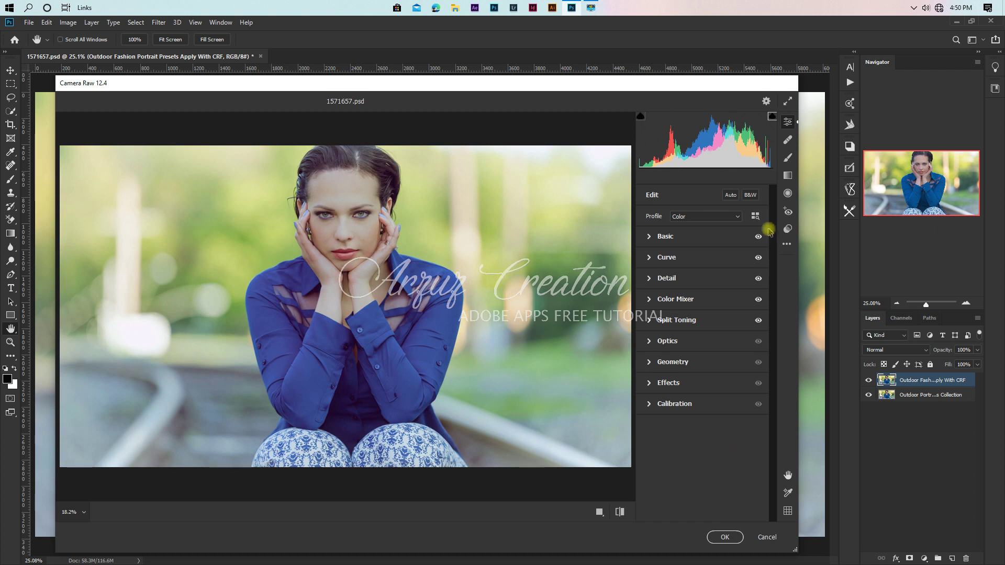
# Compare the purple-blue look with the original side by side in full screen, then apply it to the layer
pyautogui.click(787, 102)
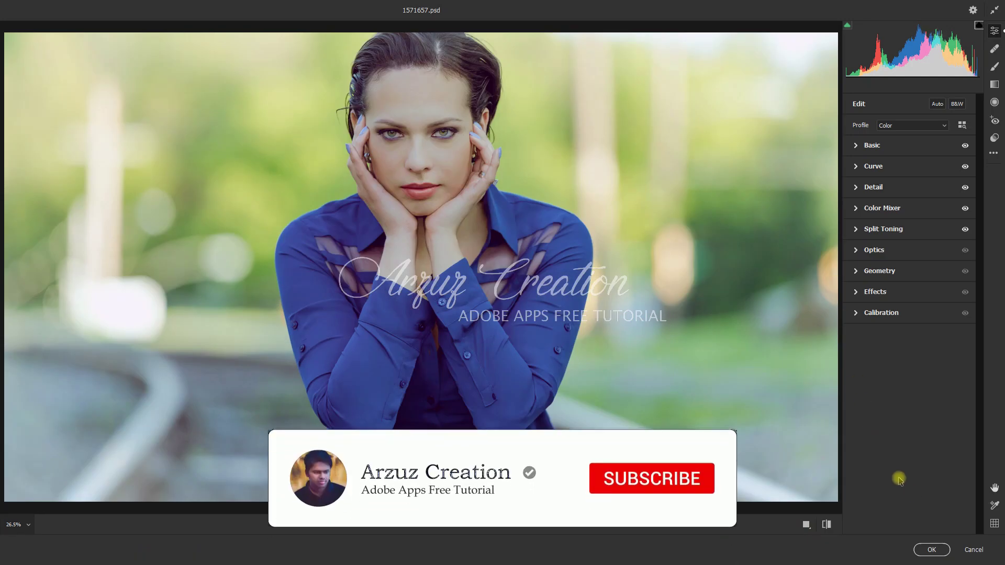
pyautogui.click(806, 525)
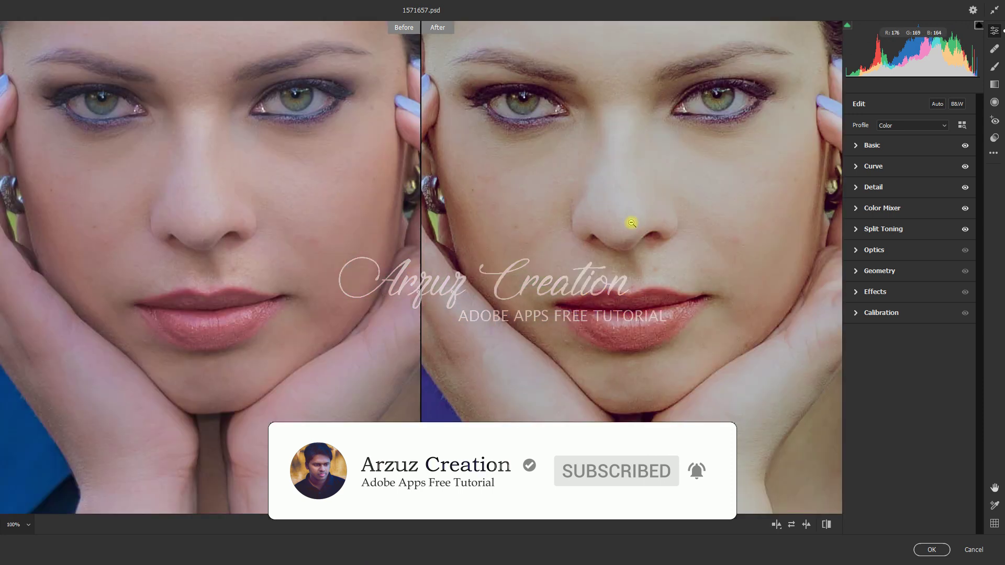
pyautogui.click(631, 223)
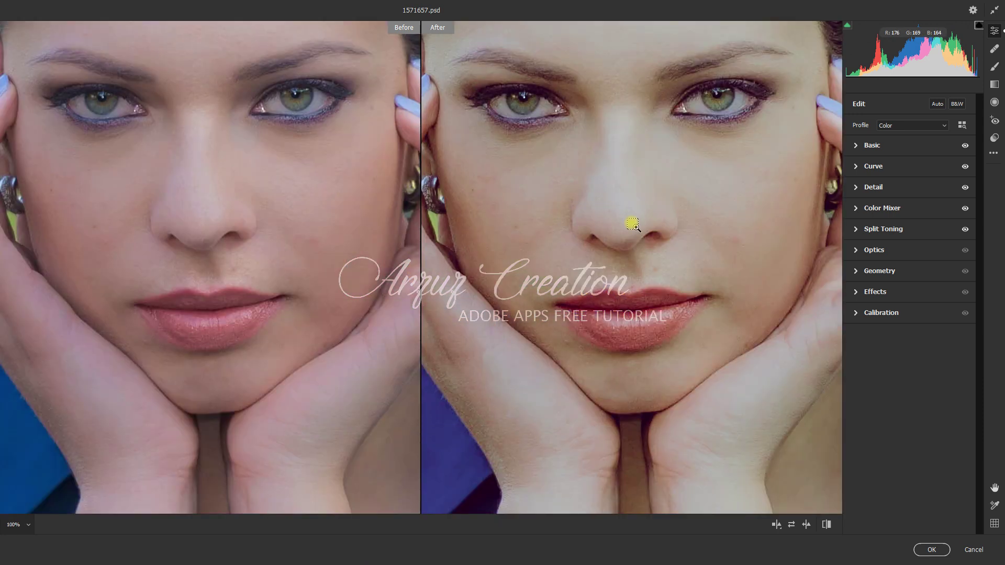
pyautogui.keyDown('alt'); pyautogui.click(633, 225); pyautogui.keyUp('alt')
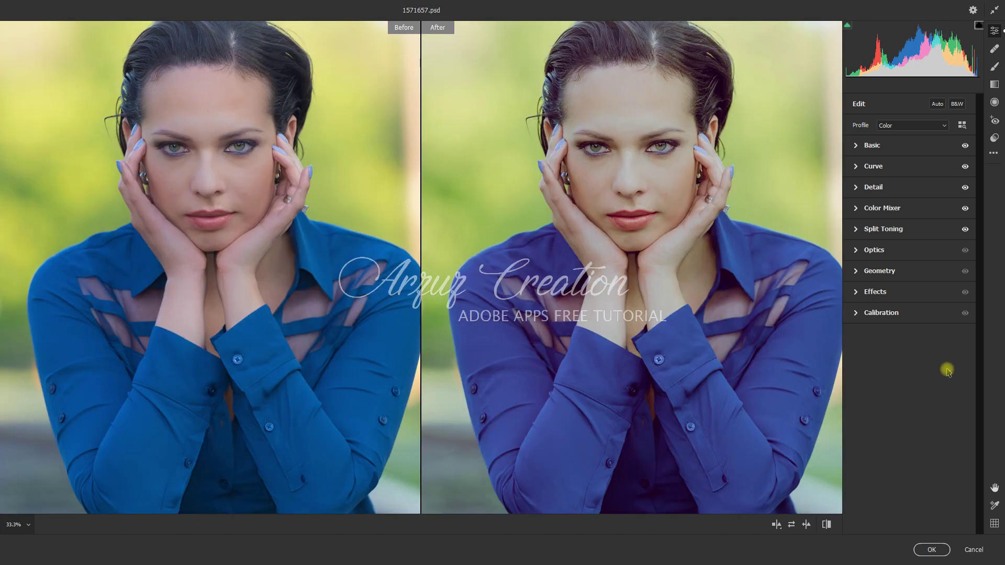
pyautogui.click(994, 488)
pyautogui.moveTo(655, 318); pyautogui.dragTo(638, 318)
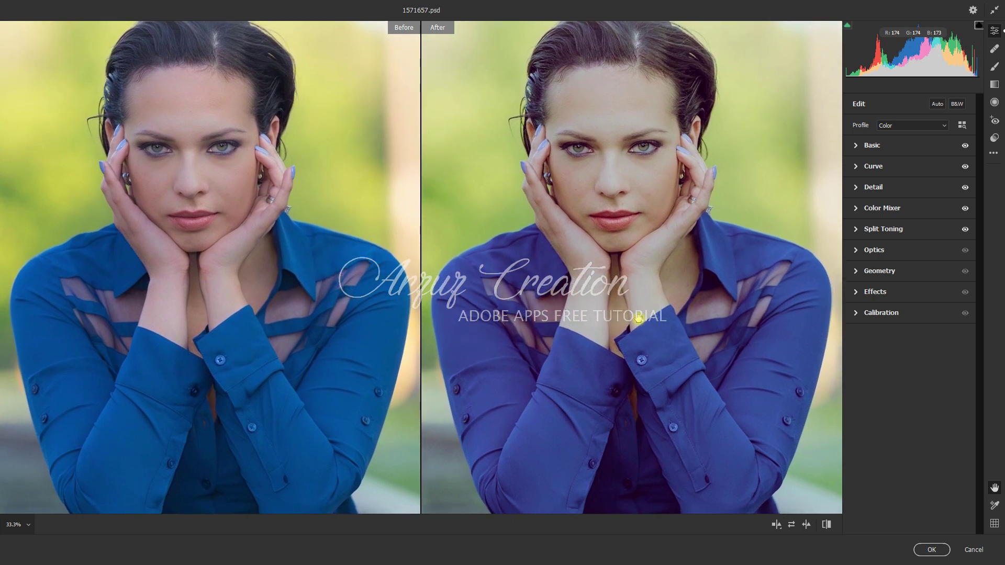
pyautogui.click(932, 549)
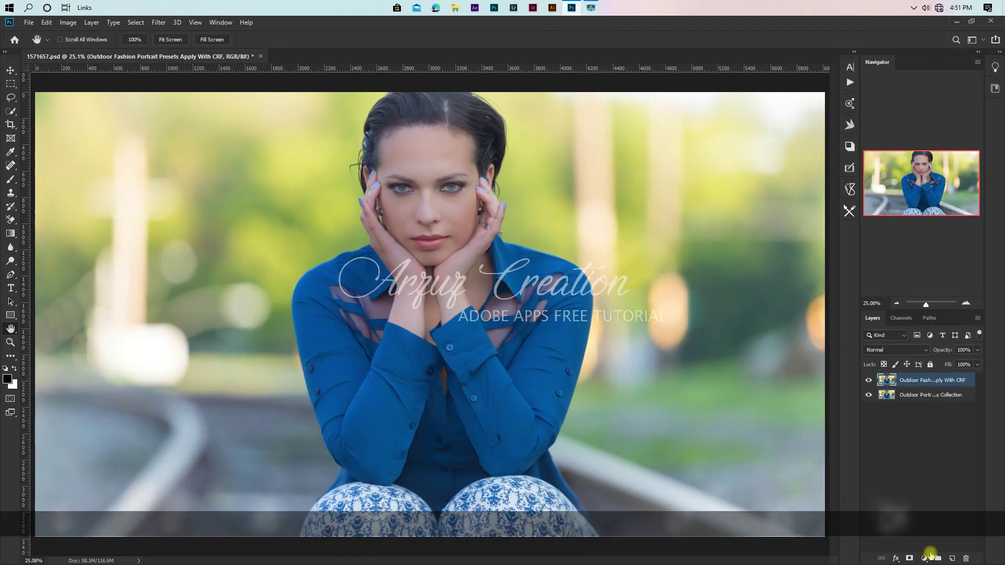
pyautogui.click(868, 382)
pyautogui.click(868, 381)
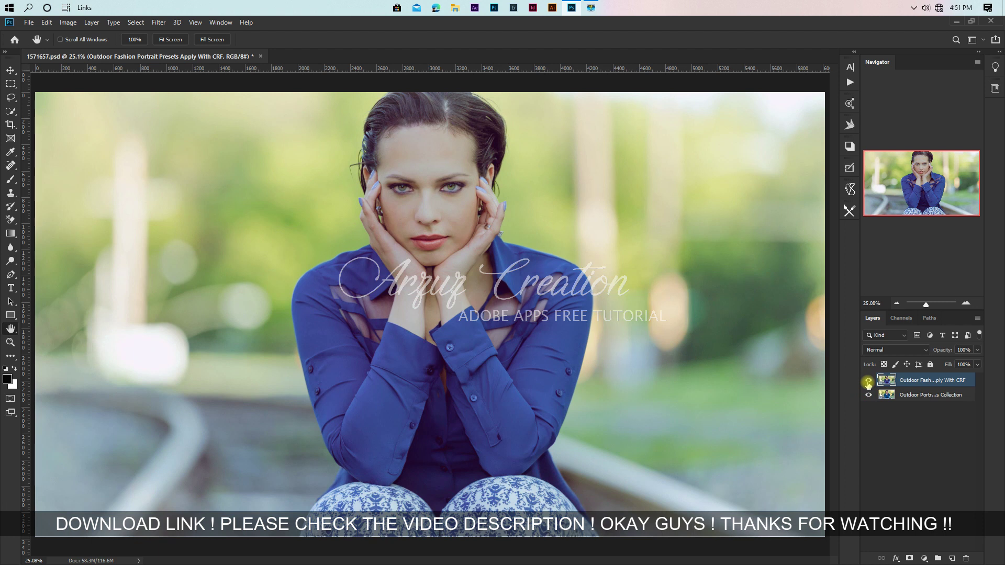
pyautogui.click(867, 381)
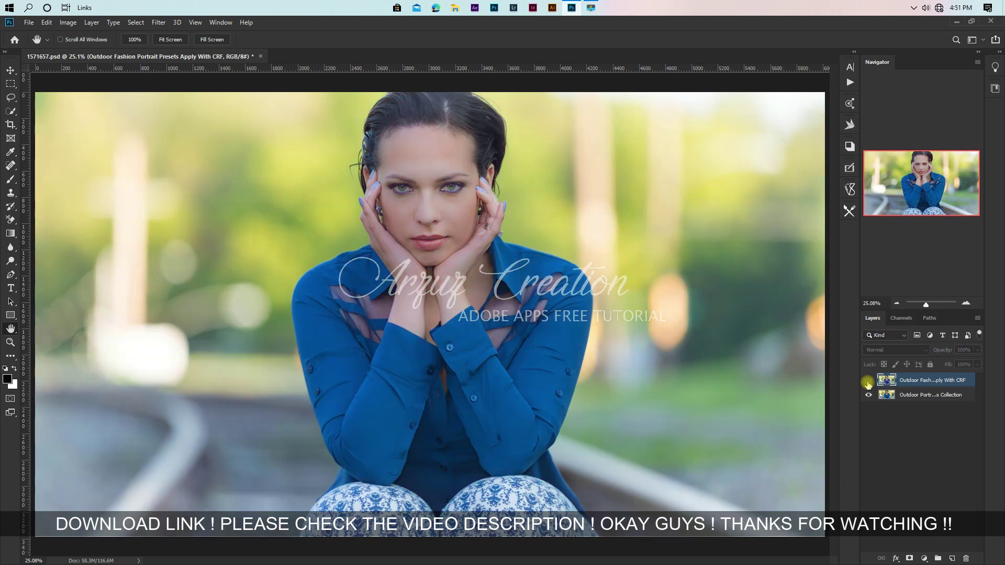
pyautogui.click(868, 381)
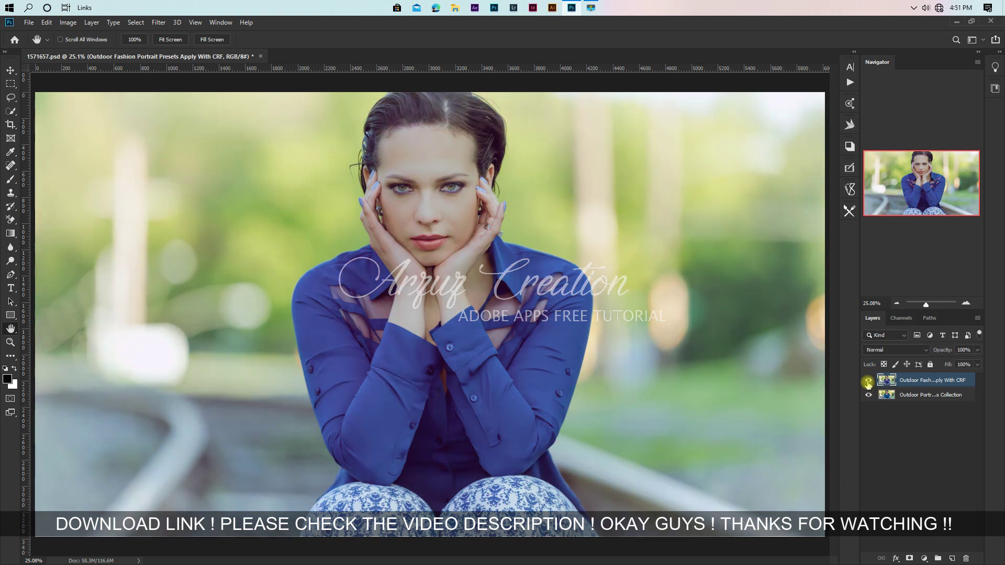
pyautogui.click(868, 381)
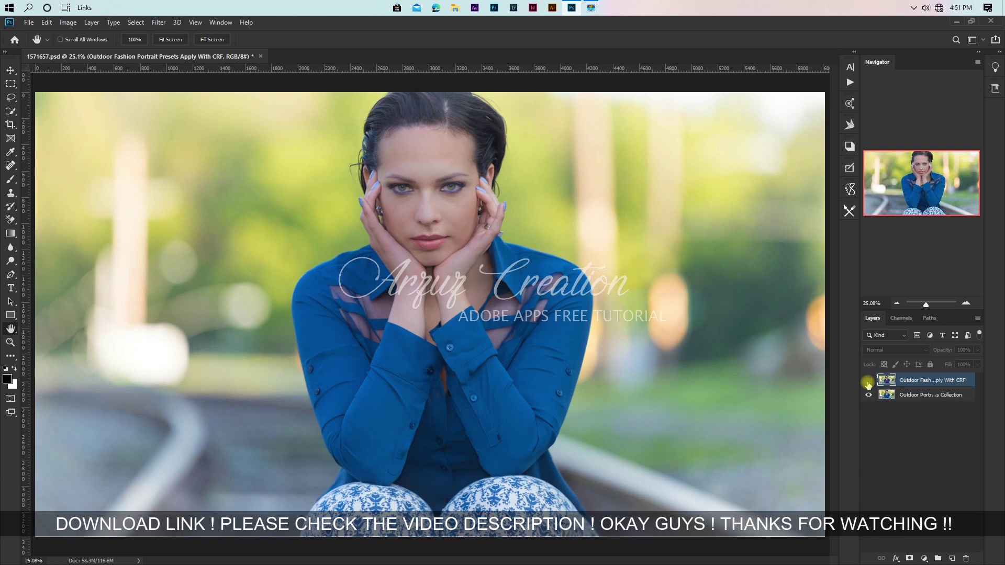
pyautogui.click(867, 381)
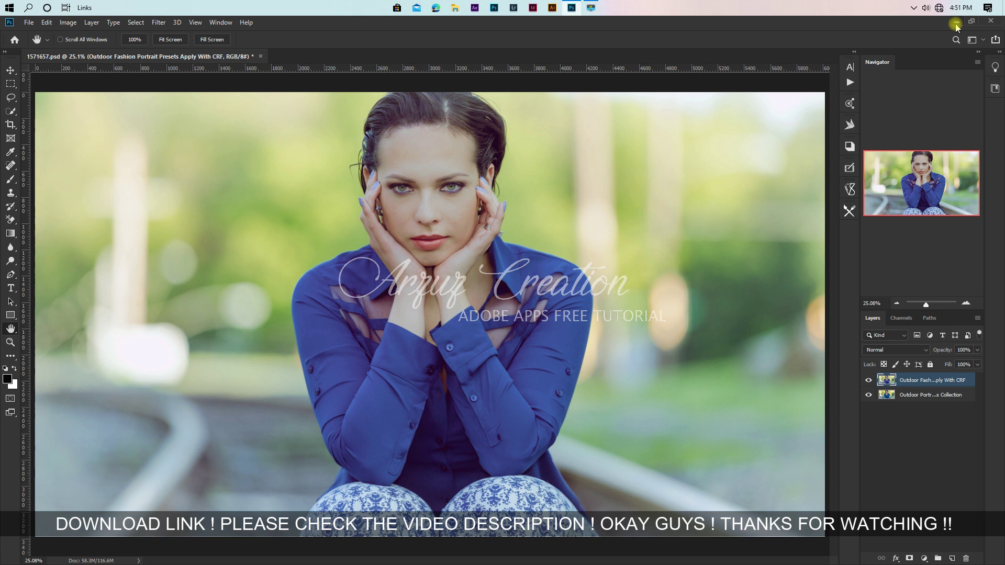
# Open the Desktop's Outdoor Portrait presets folder in File Explorer and view its files as large icons
pyautogui.click(454, 8)
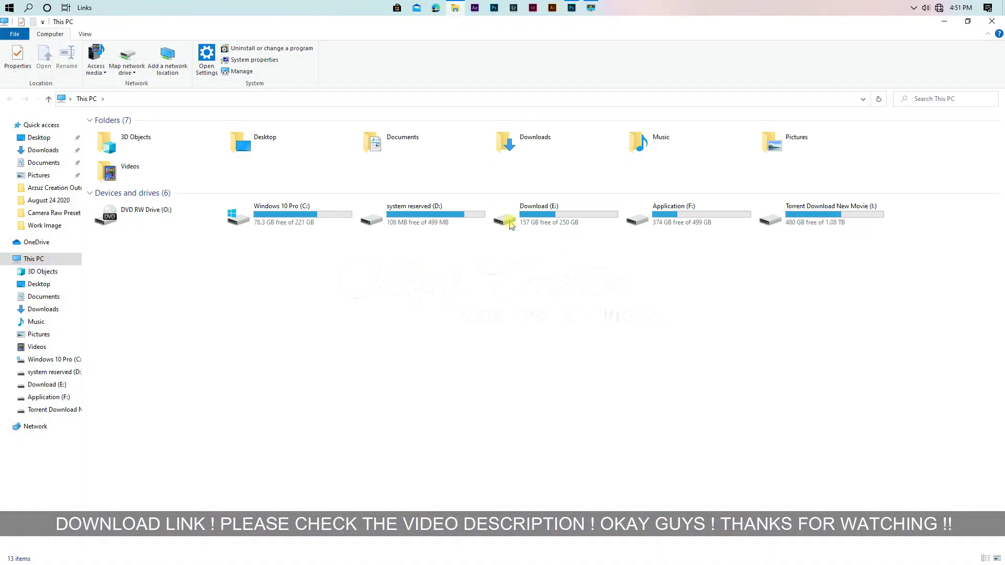
pyautogui.moveTo(289, 141)
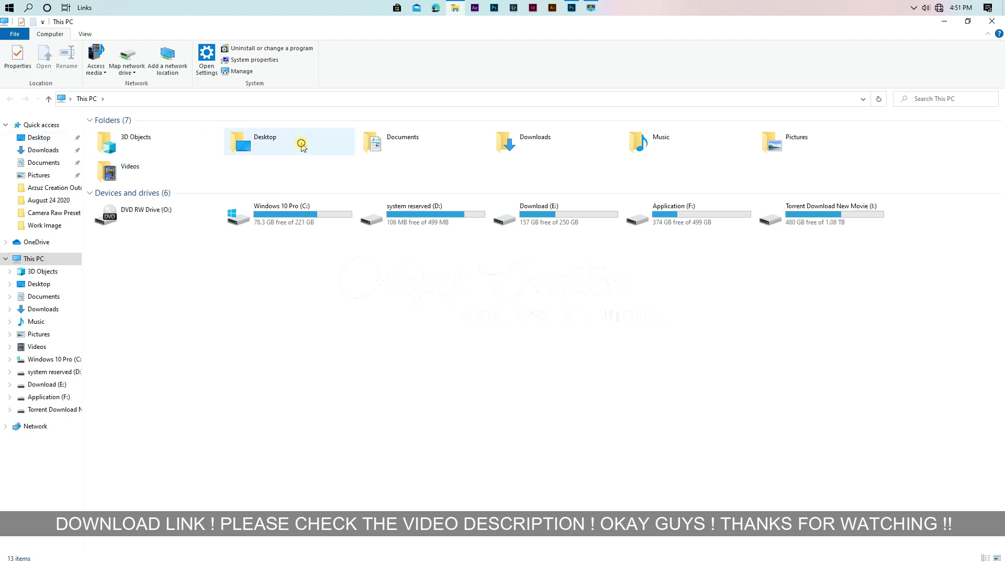
pyautogui.doubleClick(302, 146)
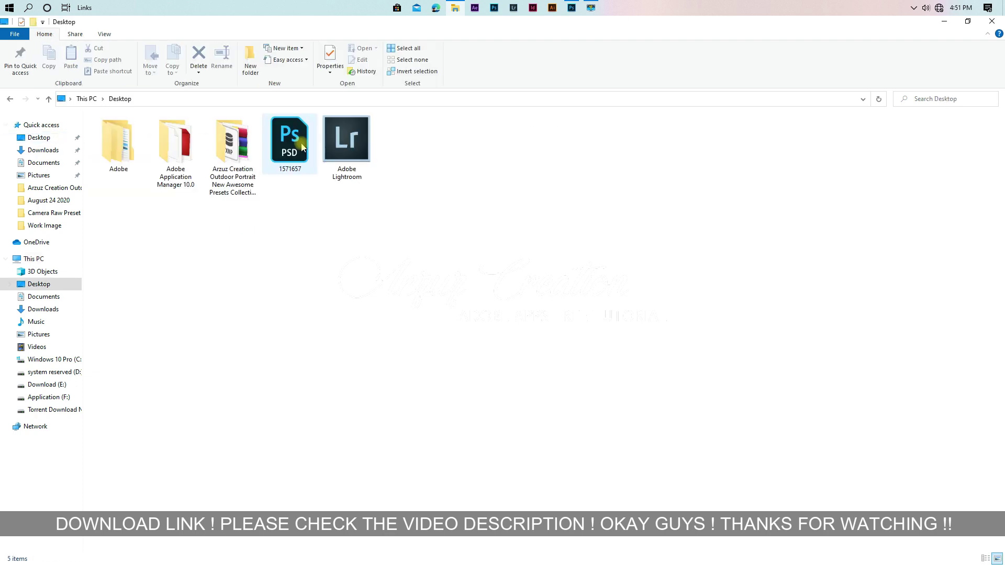
pyautogui.doubleClick(239, 192)
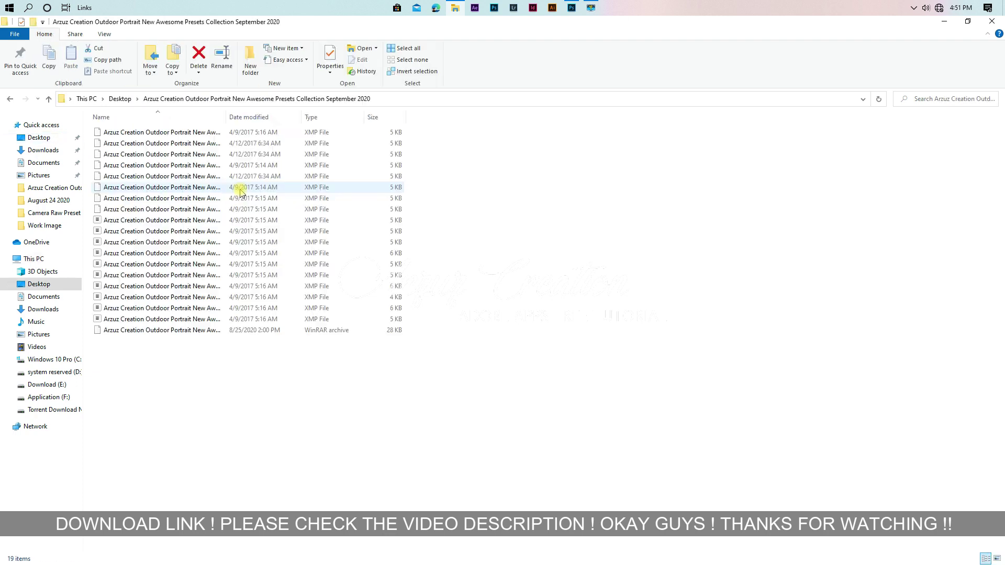
pyautogui.click(105, 37)
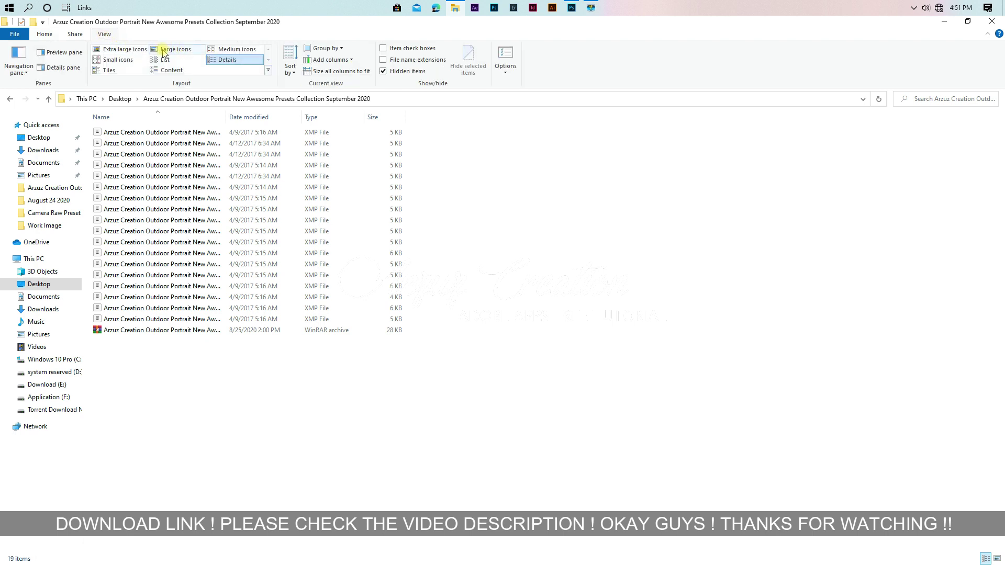
pyautogui.click(164, 50)
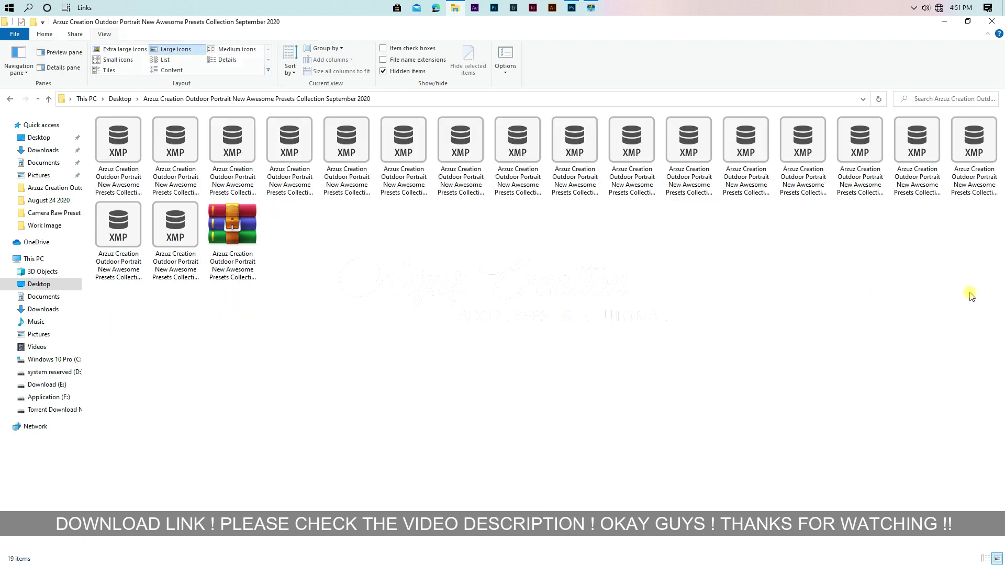
pyautogui.moveTo(979, 320); pyautogui.dragTo(119, 157)
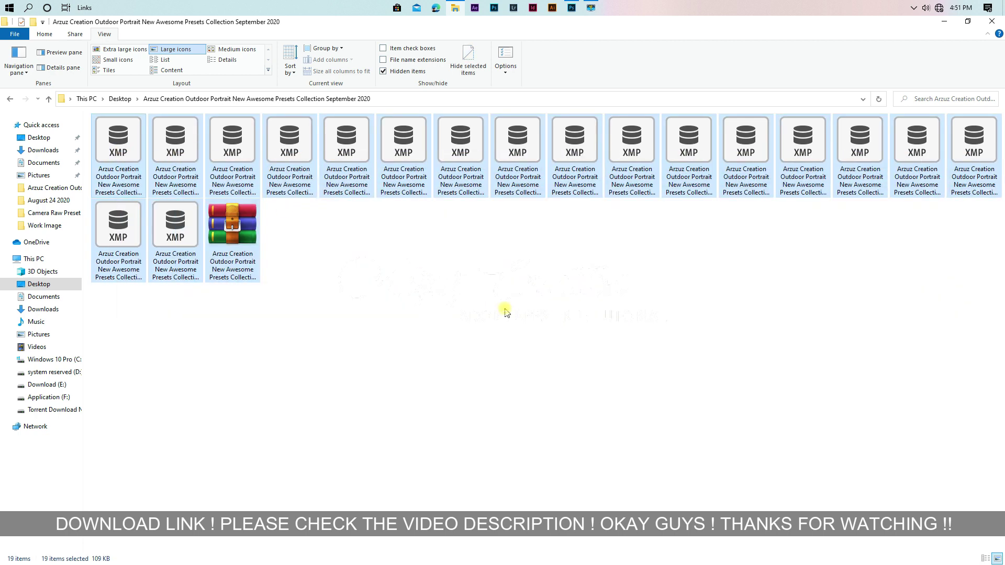
pyautogui.click(505, 313)
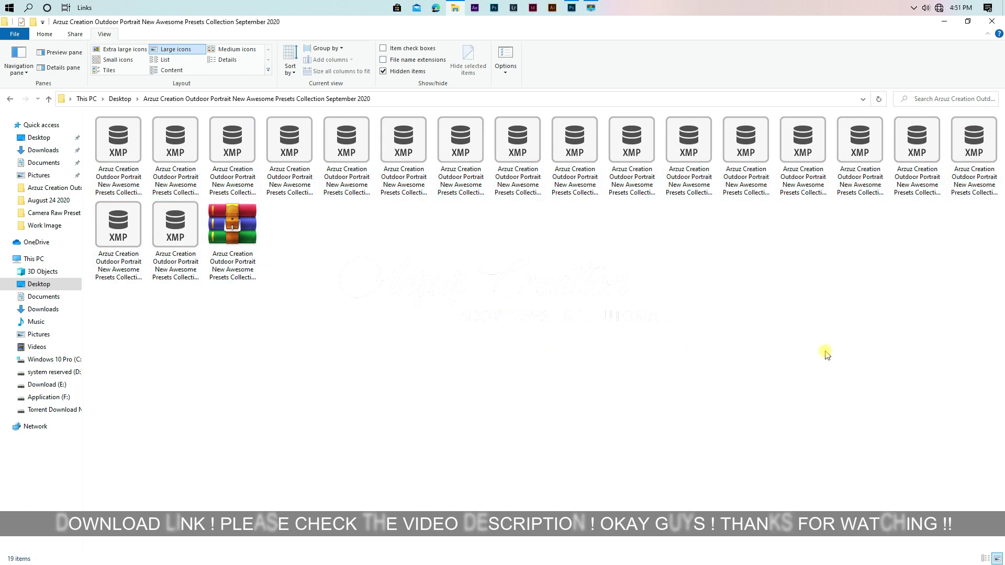